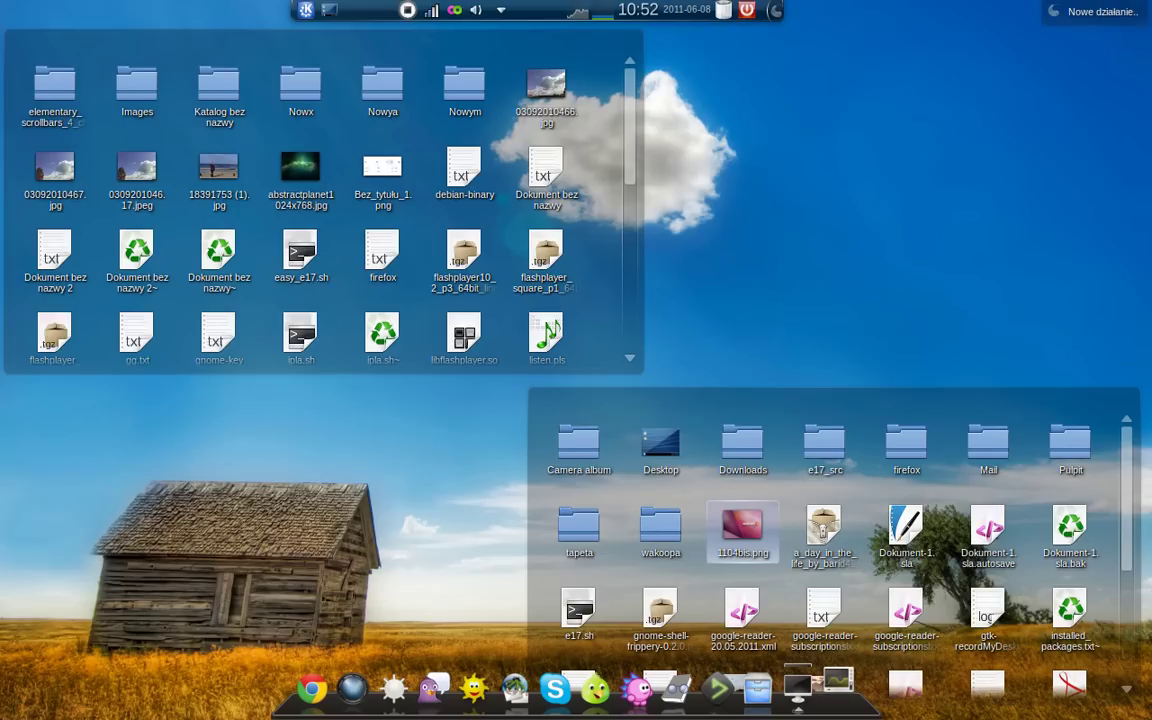
Try the Long date format on the panel's digital clock, and apply Short date in its place
{"action": "key", "text": "F12"}
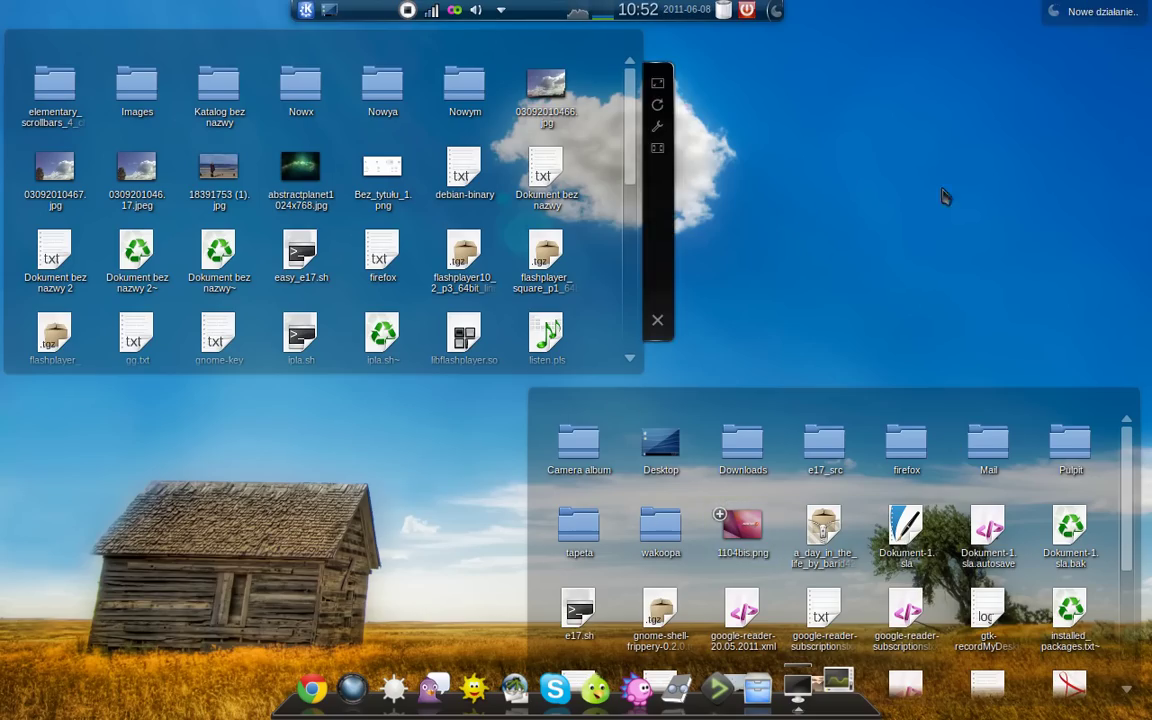
{"action": "right_click", "coordinate": [636, 14]}
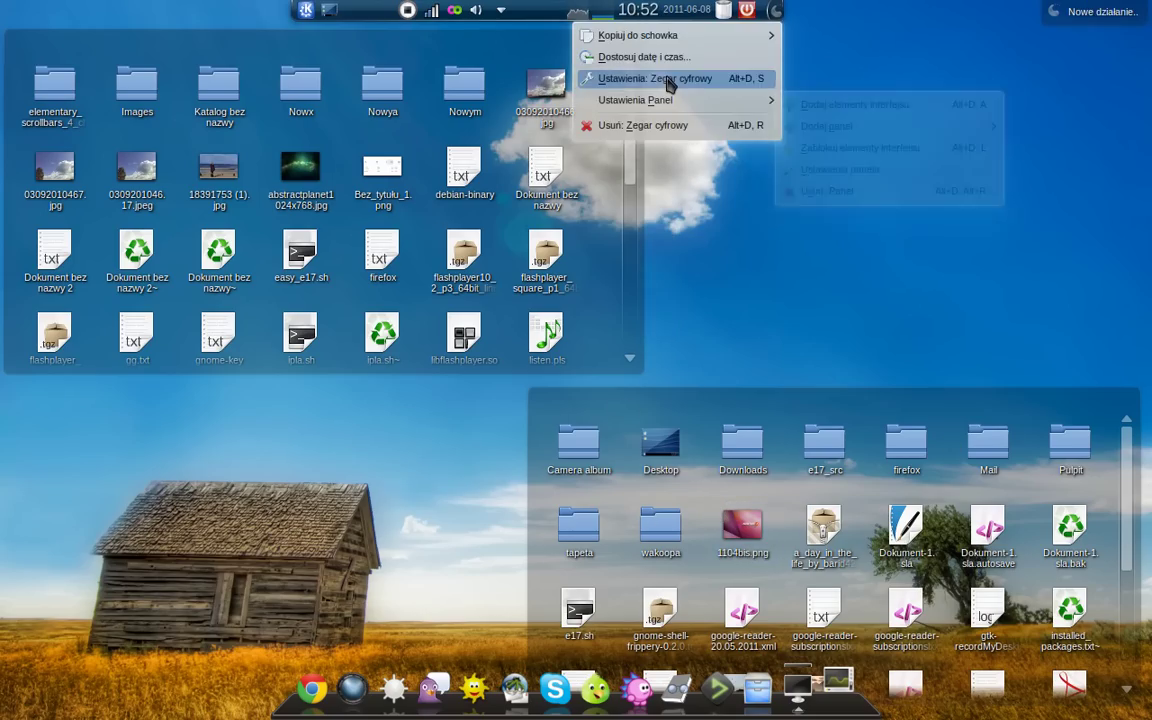
{"action": "left_click", "coordinate": [668, 84]}
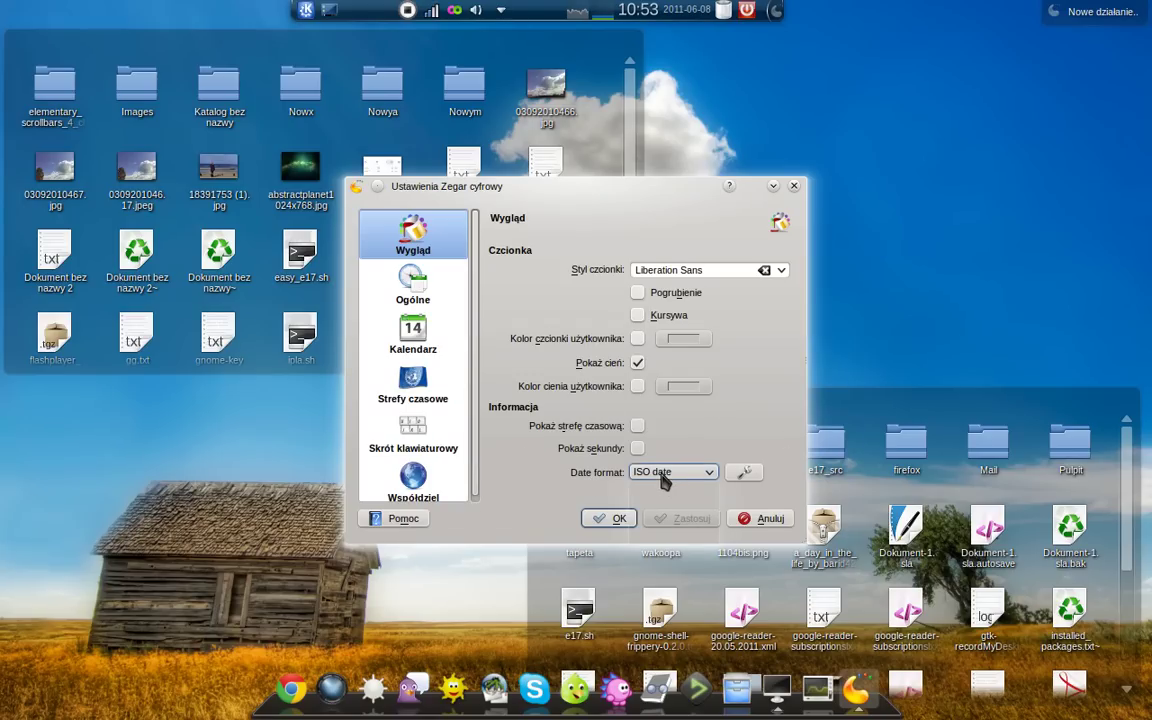
{"action": "scroll", "coordinate": [658, 478], "scroll_direction": "up", "scroll_amount": 3}
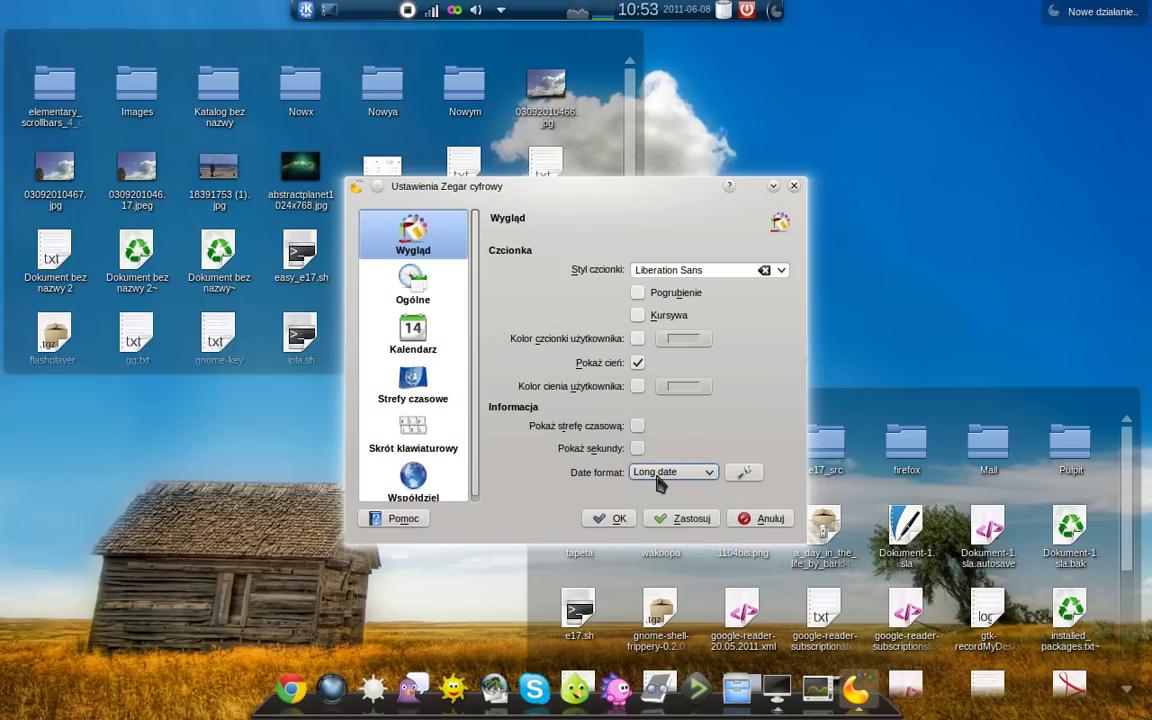
{"action": "left_click", "coordinate": [680, 520]}
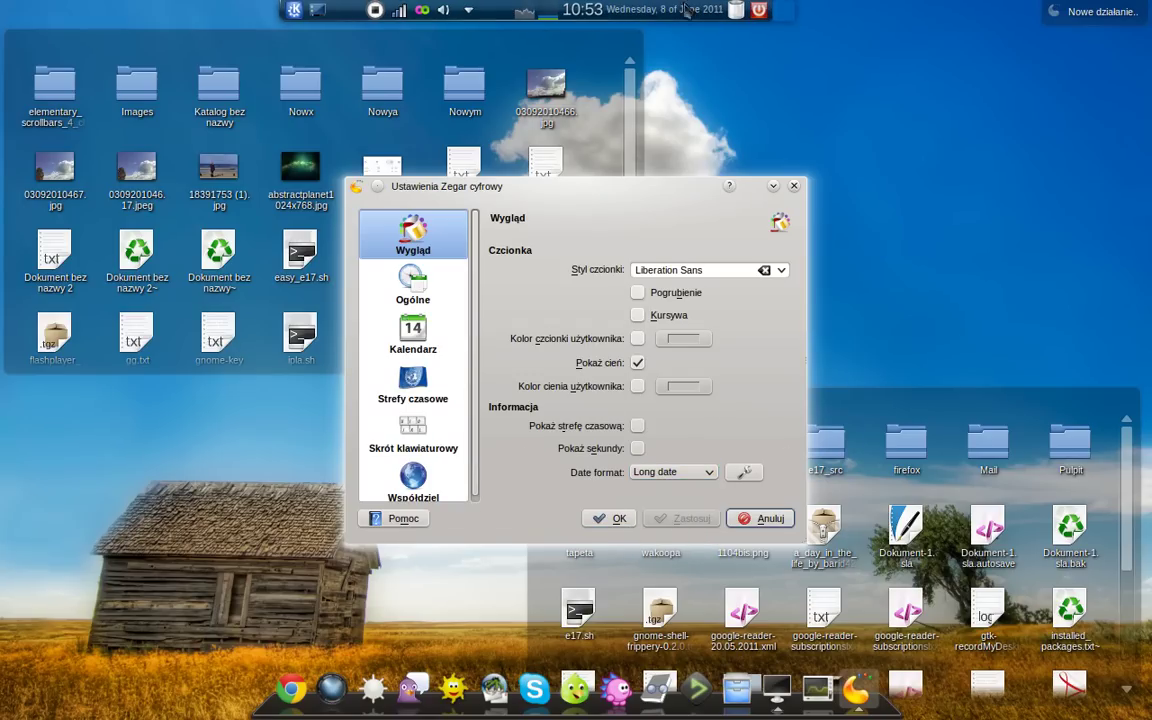
{"action": "scroll", "coordinate": [700, 476], "scroll_direction": "up", "scroll_amount": 1}
{"action": "left_click", "coordinate": [692, 518]}
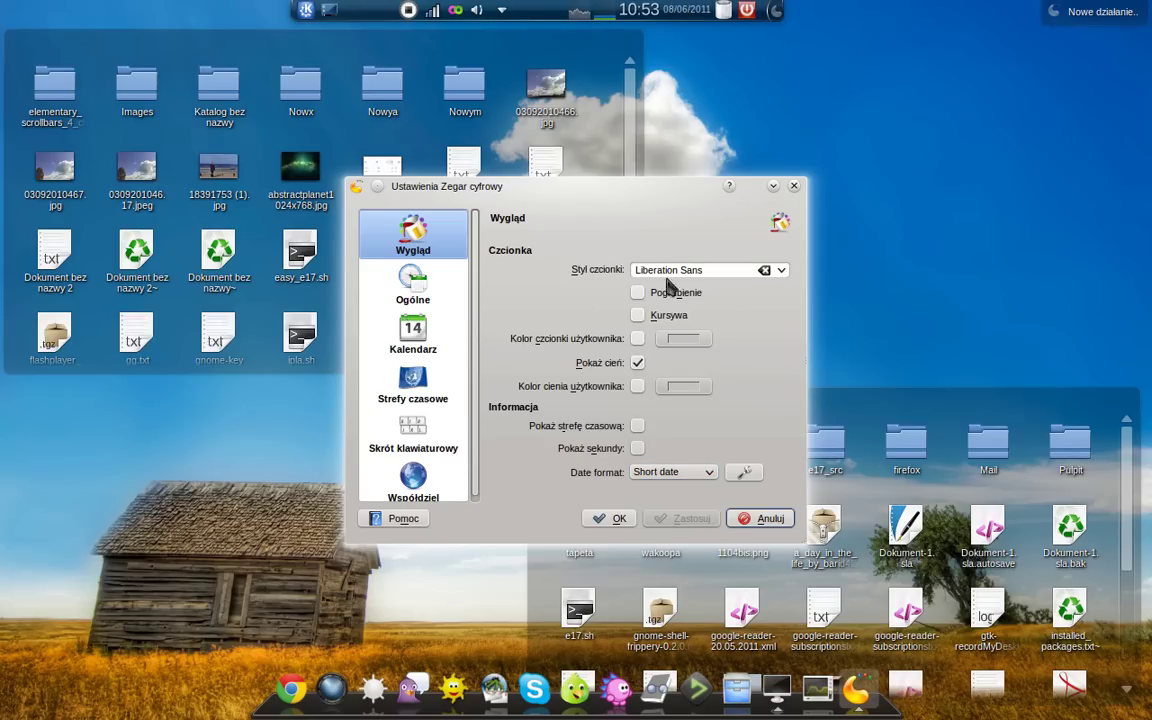
View the digital clock's calendar settings, close its configuration, and check the panel clock's calendar pop-up
{"action": "left_click", "coordinate": [420, 345]}
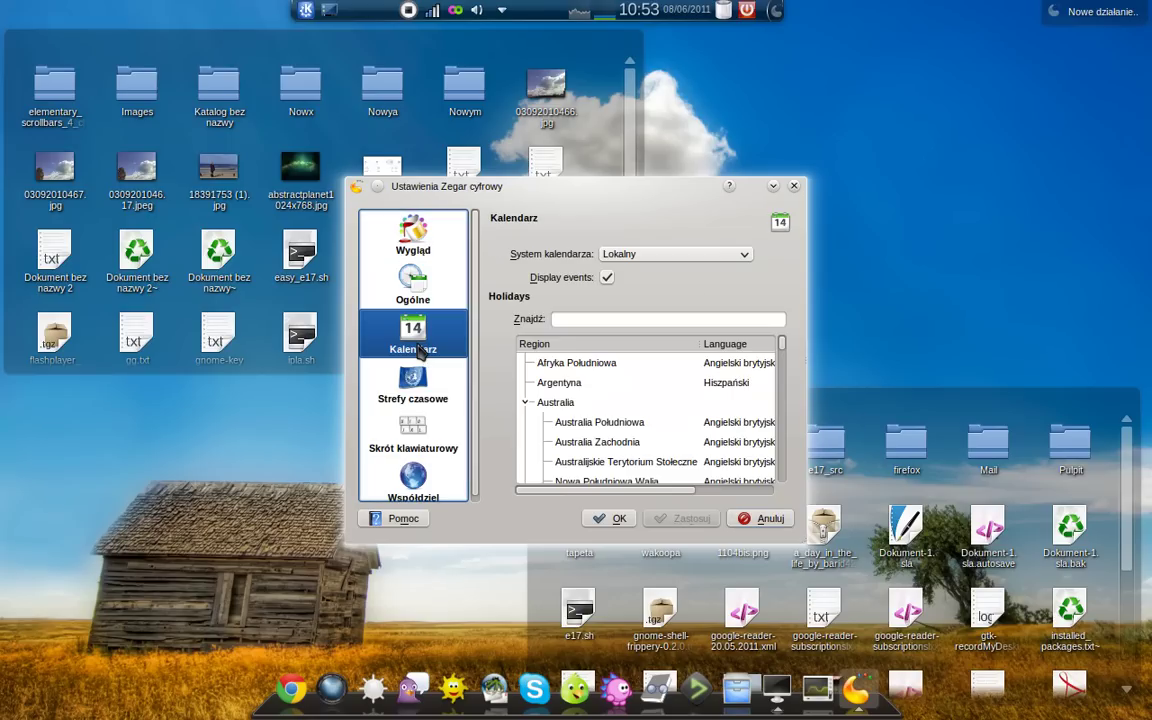
{"action": "left_click", "coordinate": [619, 519]}
{"action": "left_click", "coordinate": [692, 9]}
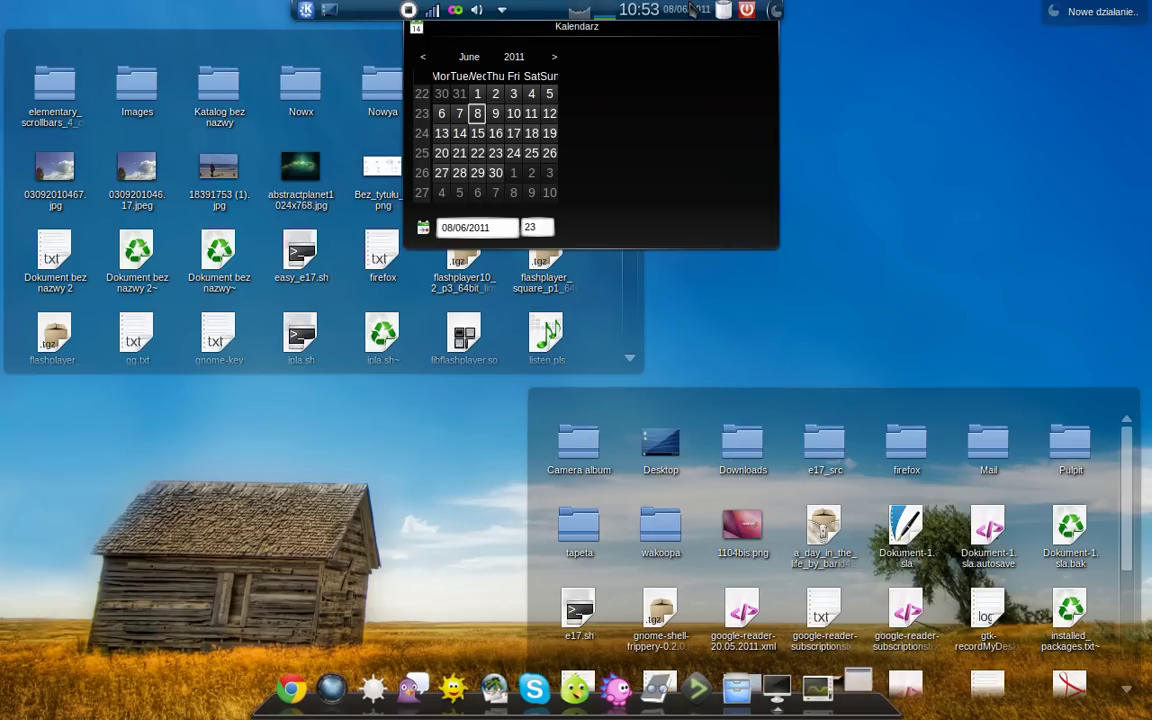
{"action": "left_click", "coordinate": [692, 9]}
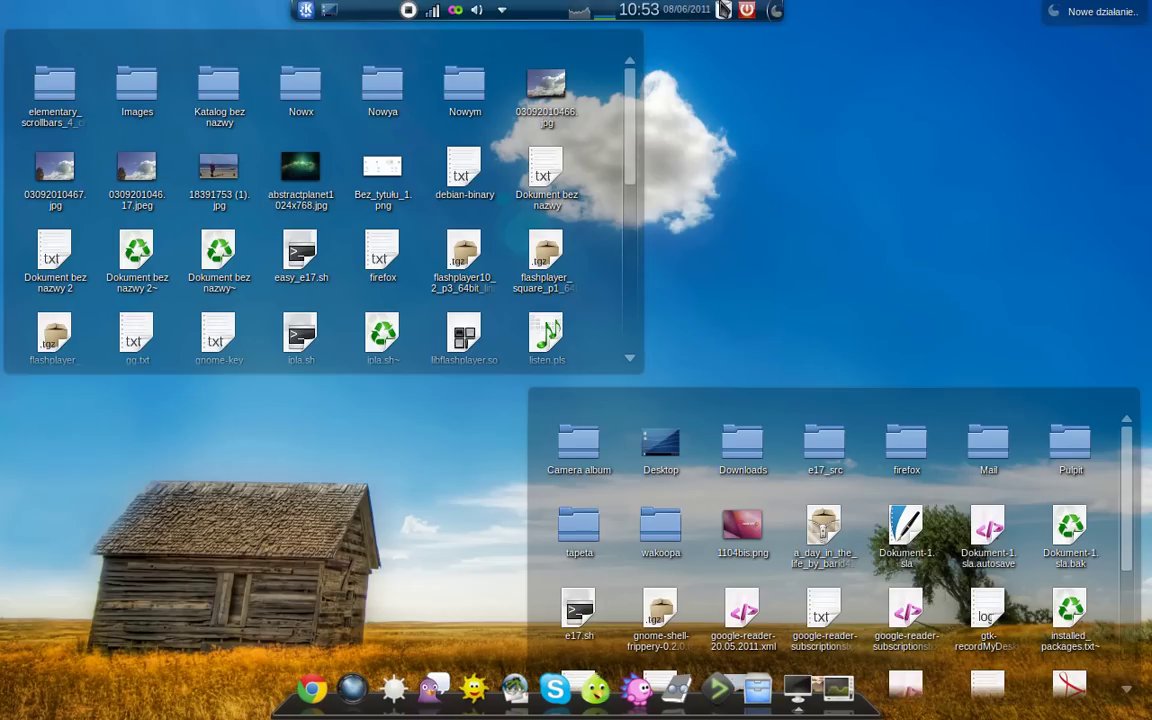
Open the desktop activities manager to view the existing activities, and close it again
{"action": "left_click", "coordinate": [1062, 12]}
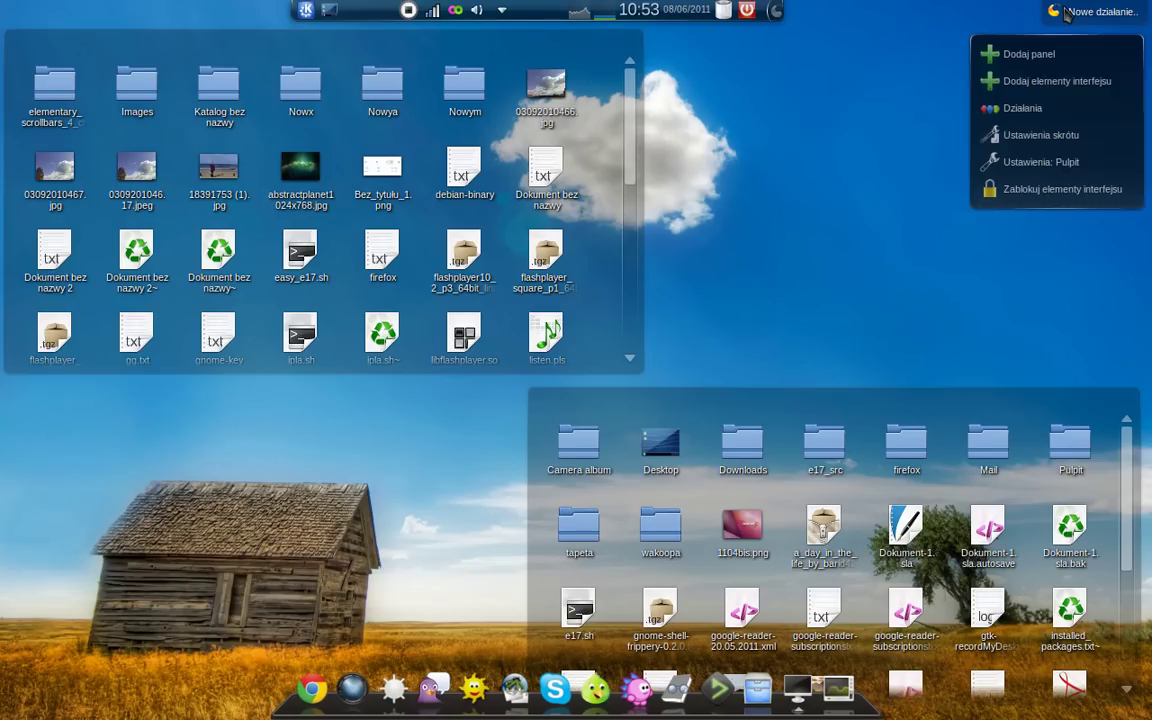
{"action": "left_click", "coordinate": [1040, 112]}
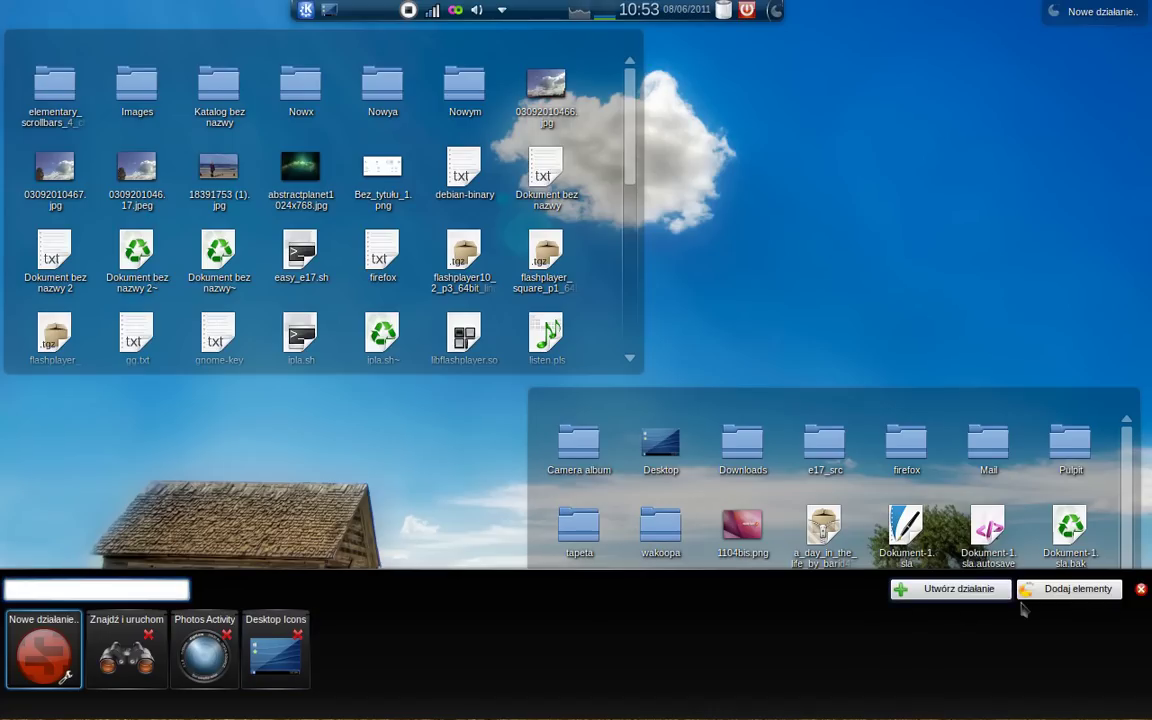
{"action": "left_click", "coordinate": [1140, 590]}
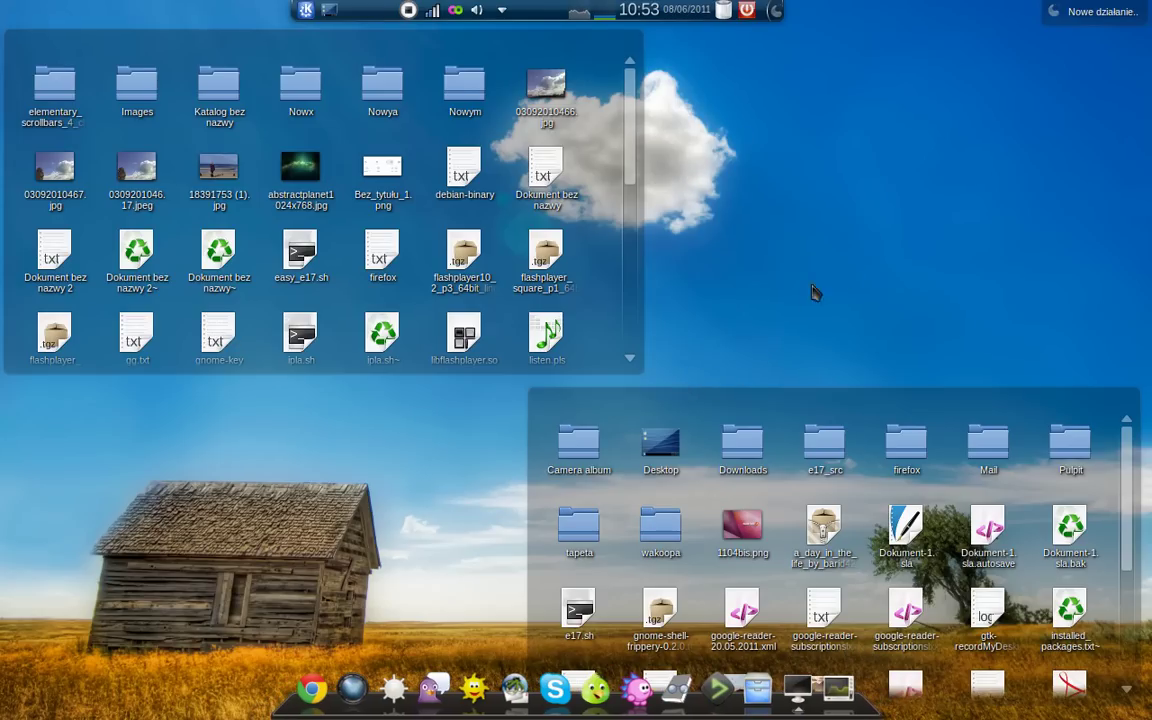
Move the folder view showing Camera album and Downloads slightly up and toward the desktop's right edge
{"action": "mouse_move", "coordinate": [771, 418]}
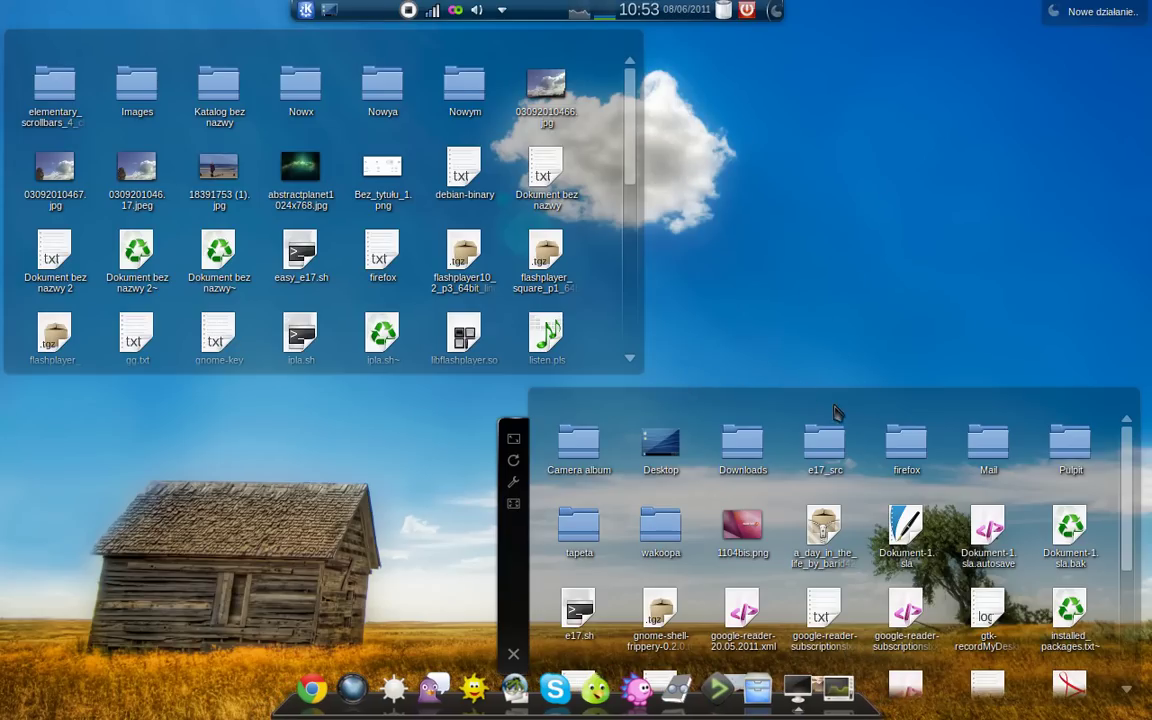
{"action": "mouse_move", "coordinate": [860, 408]}
{"action": "left_mouse_down"}
{"action": "mouse_move", "coordinate": [874, 355]}
{"action": "mouse_move", "coordinate": [868, 403]}
{"action": "left_mouse_up"}
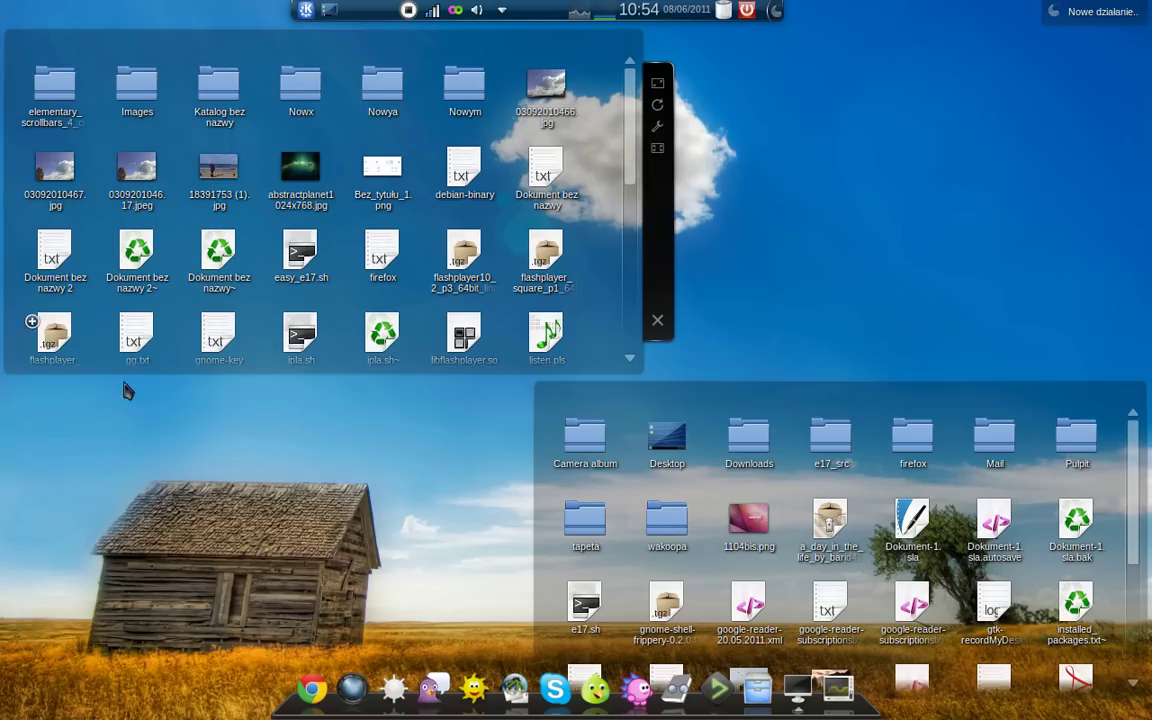
Launch the system settings (Ustawienia systemowe) from the application launcher's settings category
{"action": "left_click", "coordinate": [308, 11]}
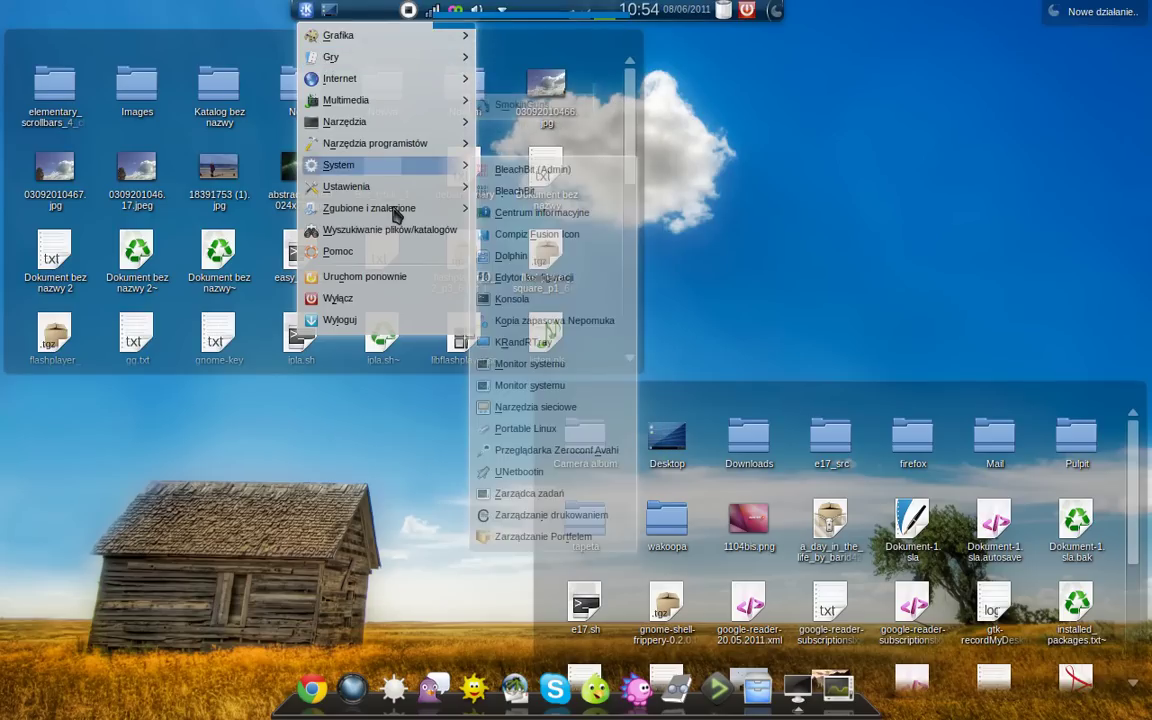
{"action": "mouse_move", "coordinate": [391, 189]}
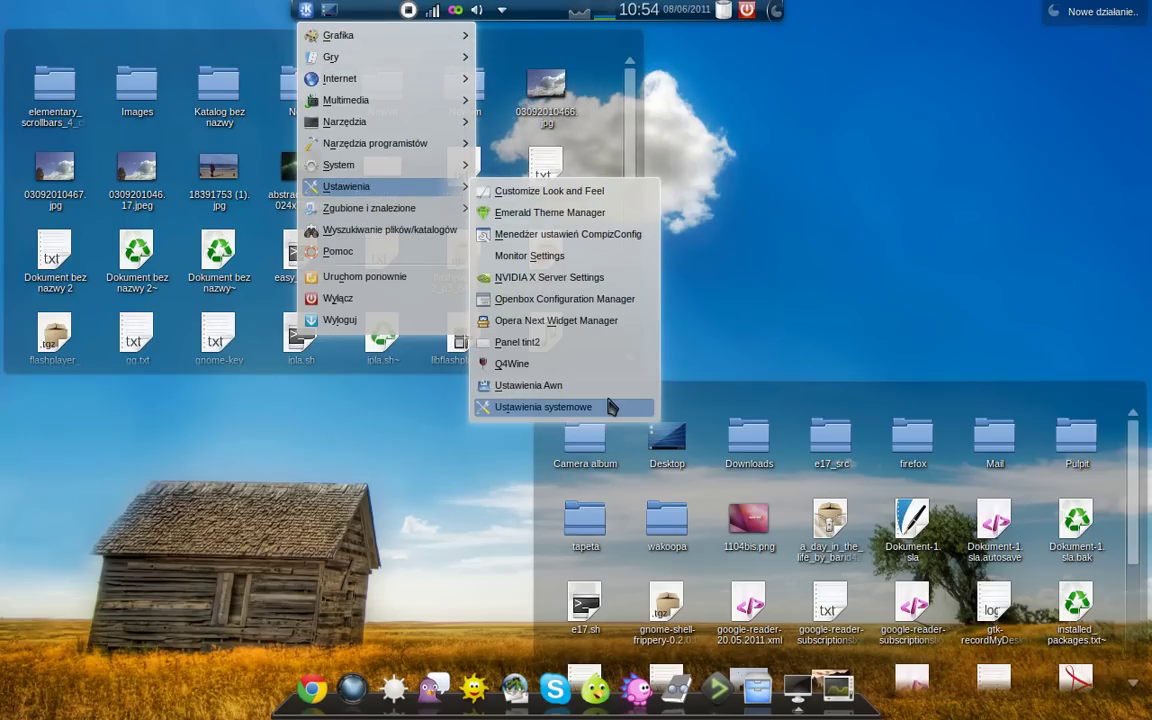
{"action": "left_click", "coordinate": [603, 408]}
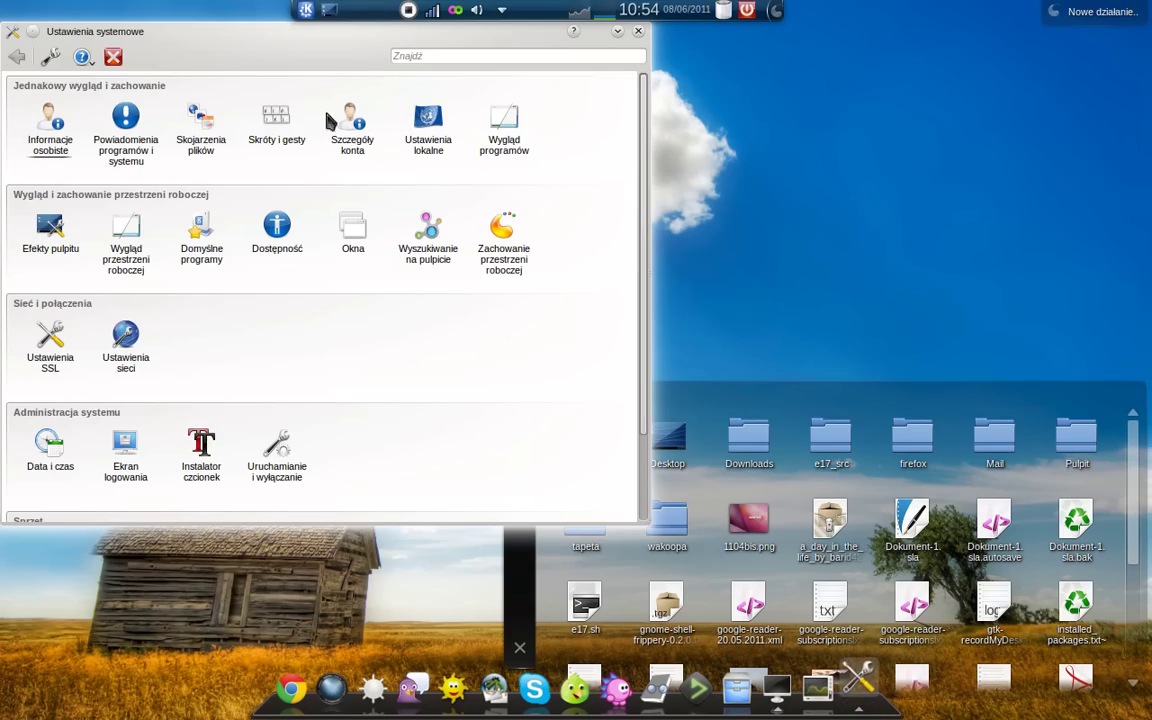
Tile the system settings window to the desktop's right half and upper-left quarter, and restore it near the centre
{"action": "left_click_drag", "start_coordinate": [224, 36], "coordinate": [1146, 125]}
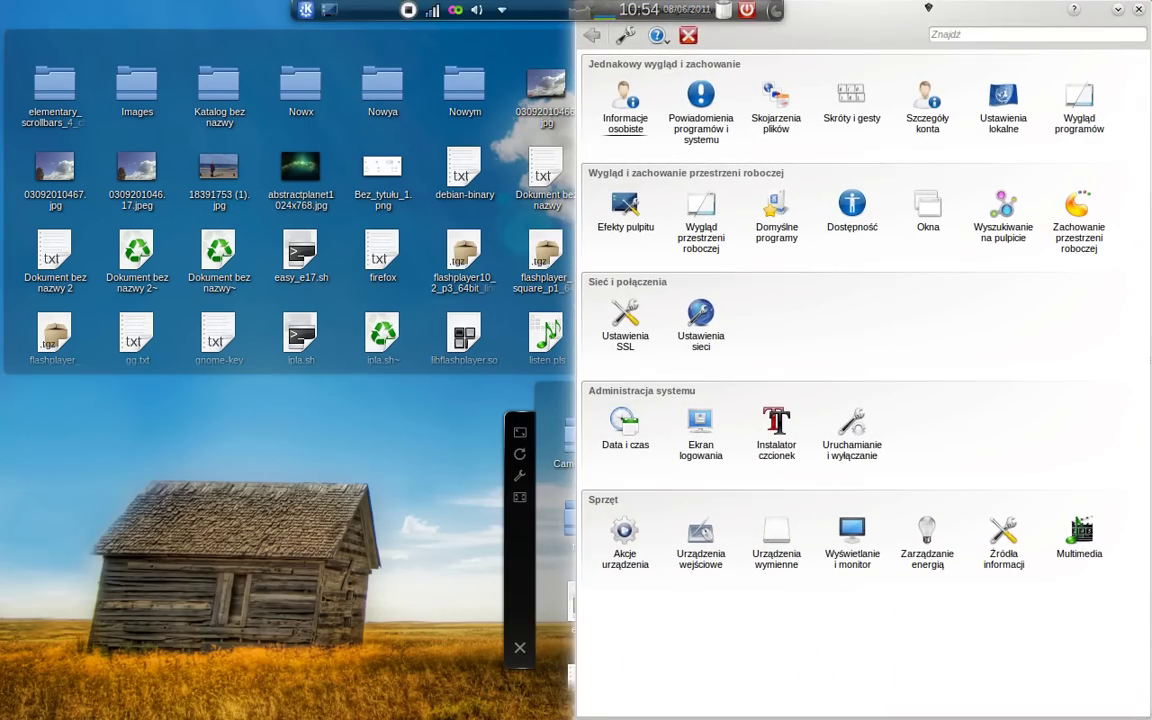
{"action": "left_click_drag", "start_coordinate": [910, 33], "coordinate": [3, 5]}
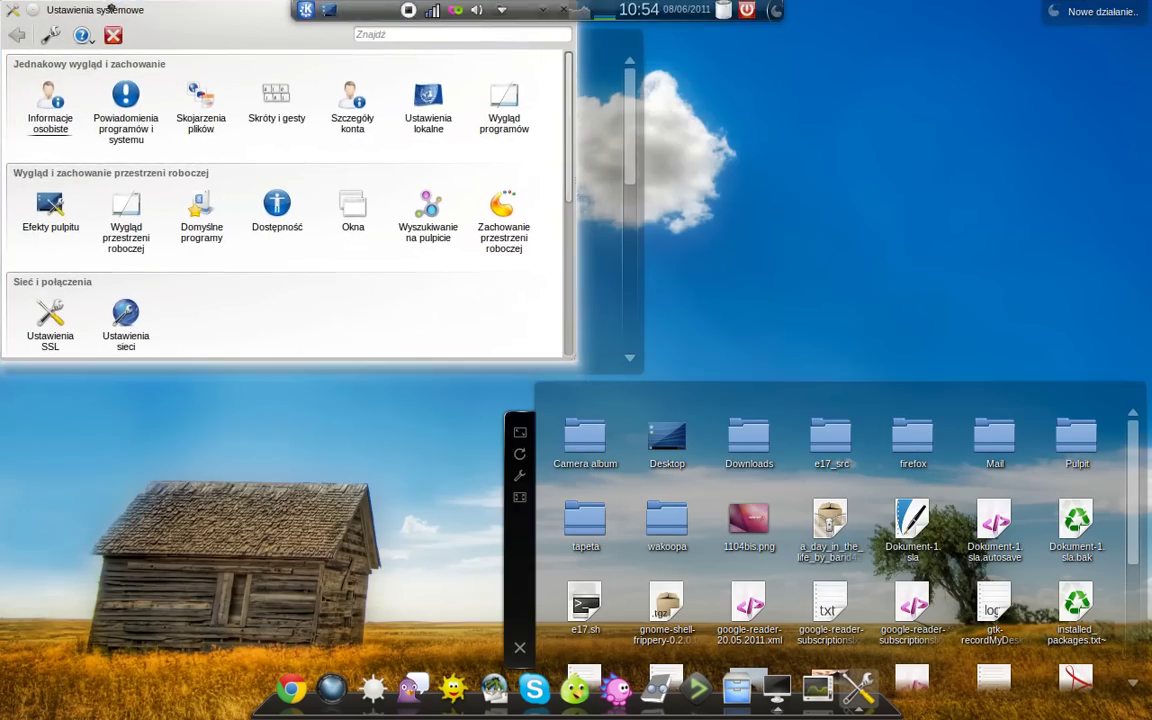
{"action": "left_click_drag", "start_coordinate": [127, 10], "coordinate": [457, 92]}
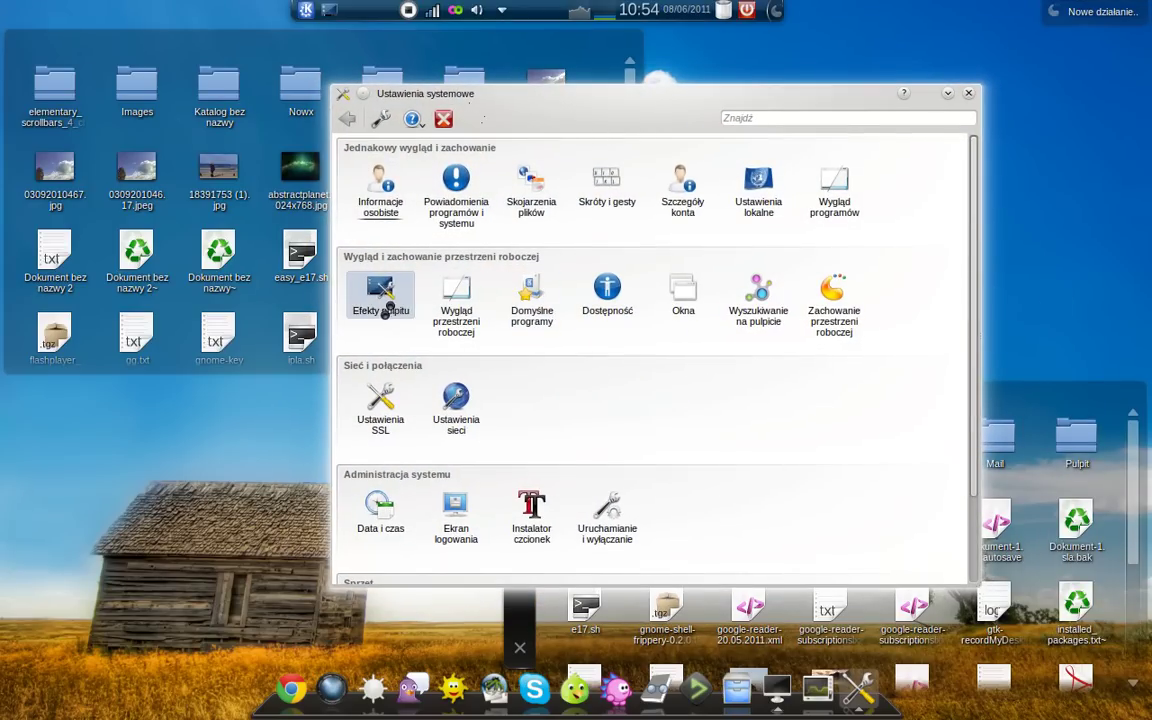
Examine the full list of desktop effects (Wszystkie efekty) in the Efekty pulpitu settings
{"action": "left_click", "coordinate": [381, 300]}
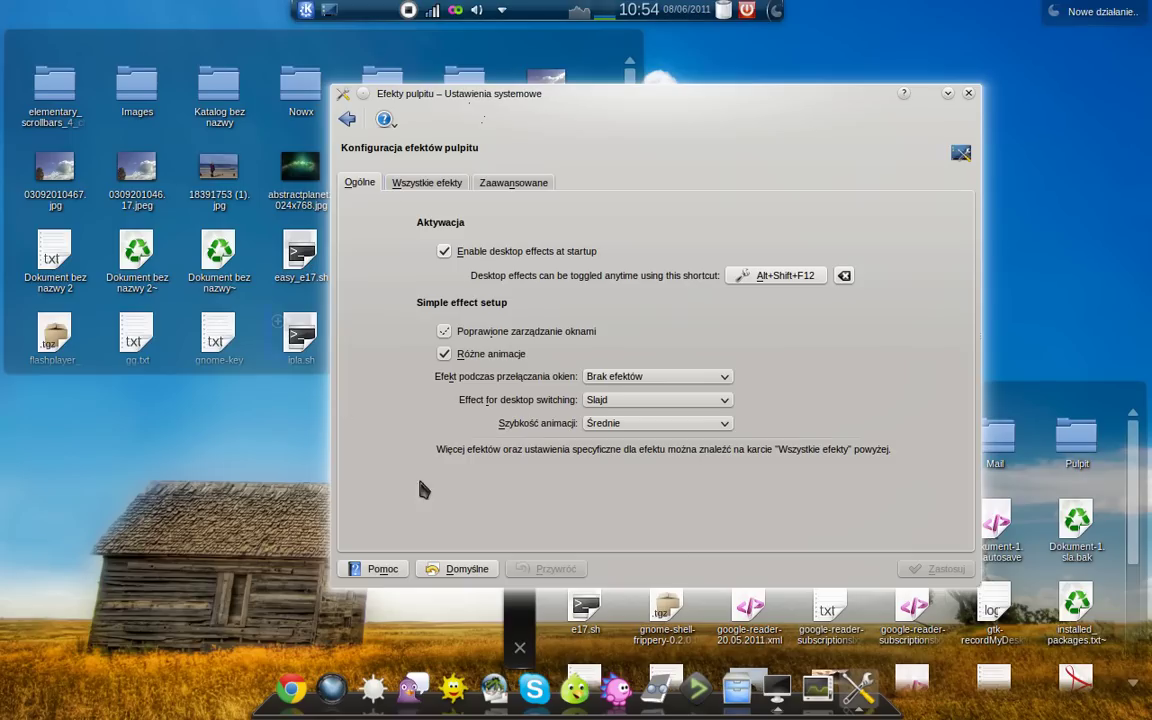
{"action": "left_click", "coordinate": [430, 180]}
{"action": "scroll", "coordinate": [537, 400], "scroll_direction": "down", "scroll_amount": 15}
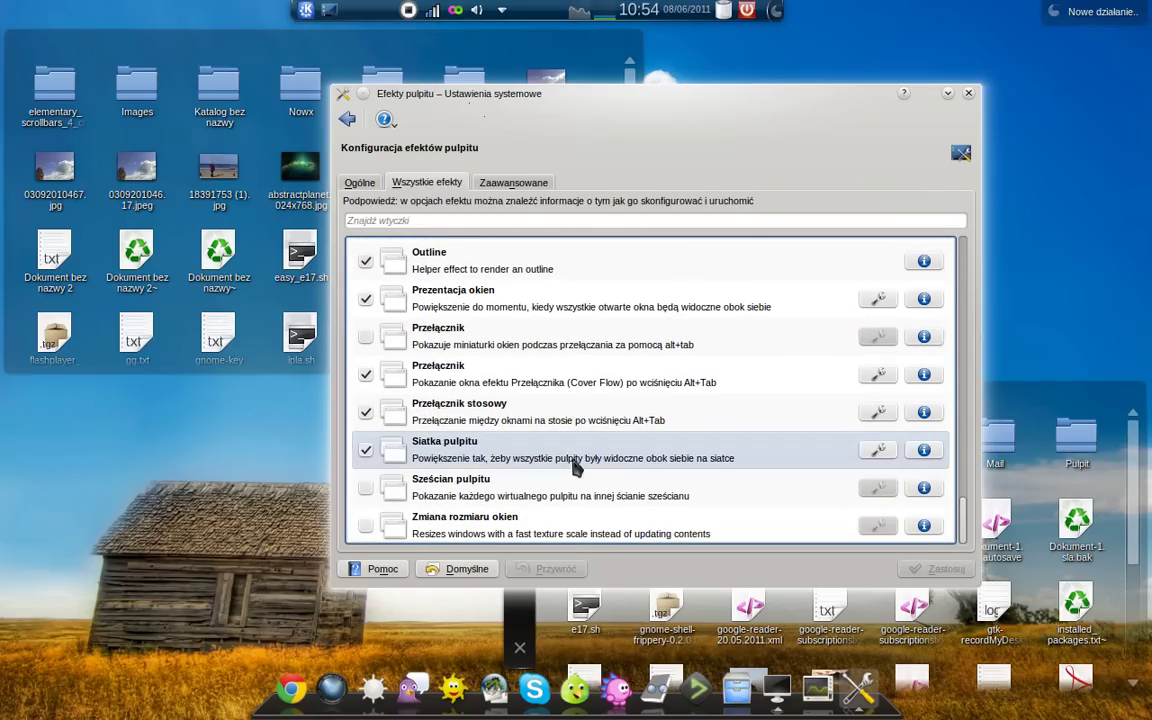
{"action": "scroll", "coordinate": [520, 376], "scroll_direction": "up", "scroll_amount": 1}
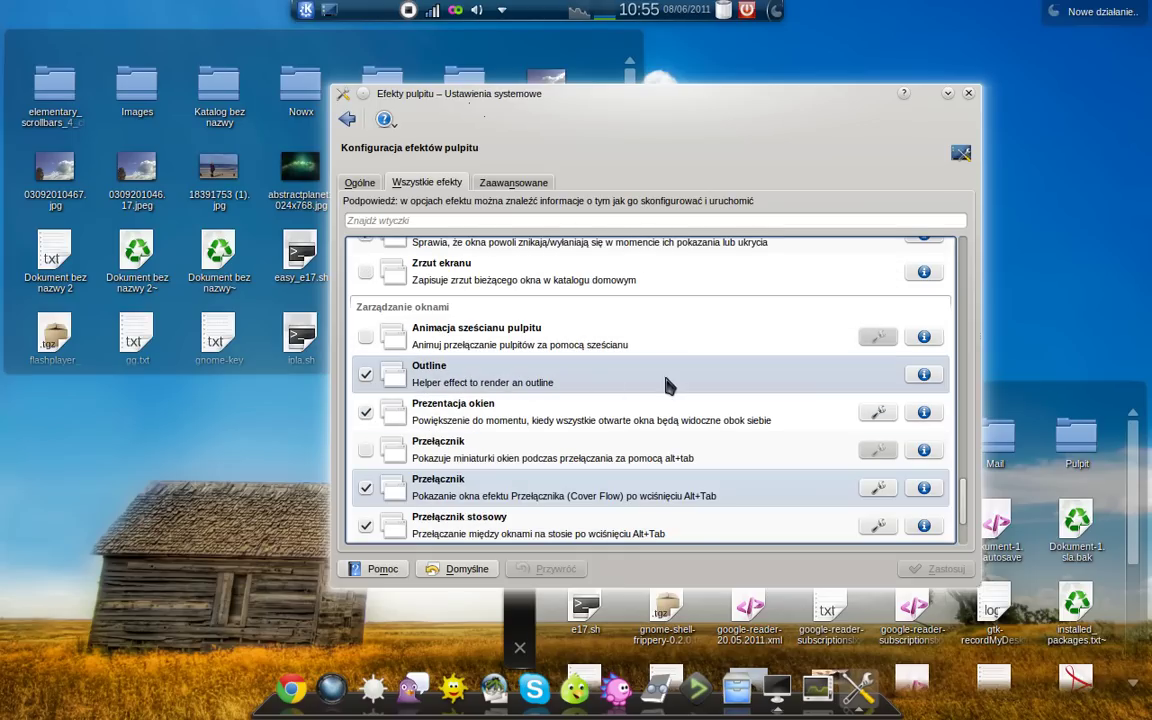
{"action": "scroll", "coordinate": [483, 352], "scroll_direction": "up", "scroll_amount": 2}
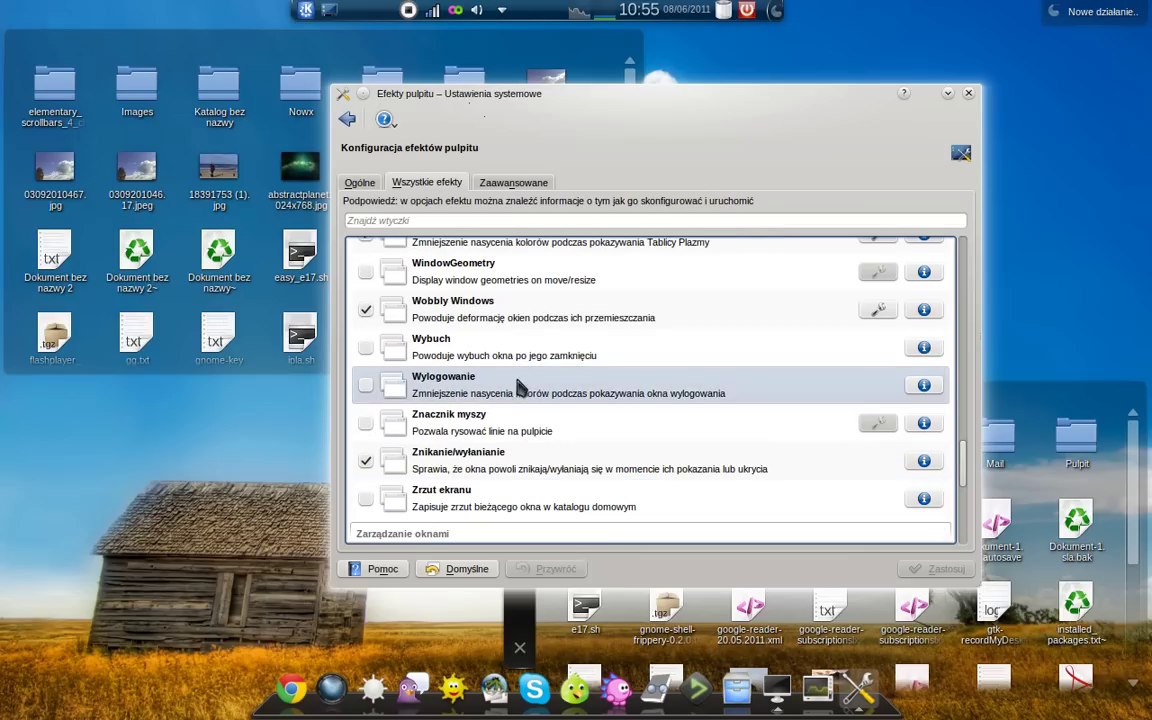
{"action": "scroll", "coordinate": [597, 388], "scroll_direction": "up", "scroll_amount": 1}
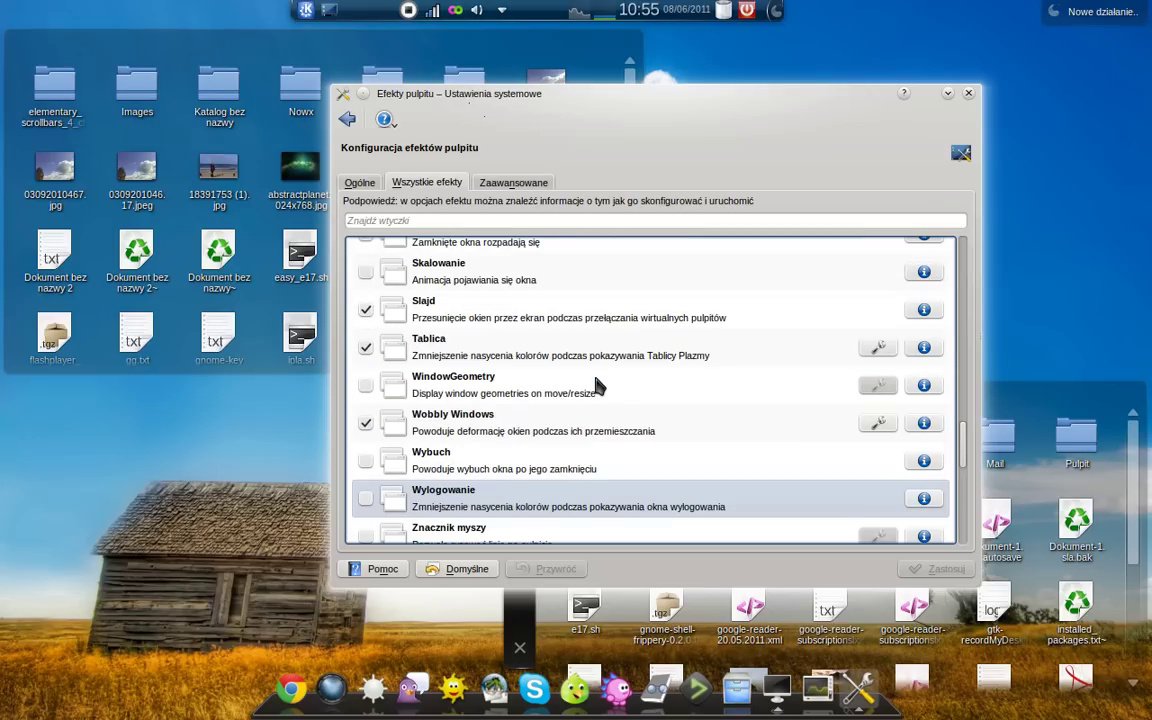
{"action": "scroll", "coordinate": [598, 387], "scroll_direction": "up", "scroll_amount": 1}
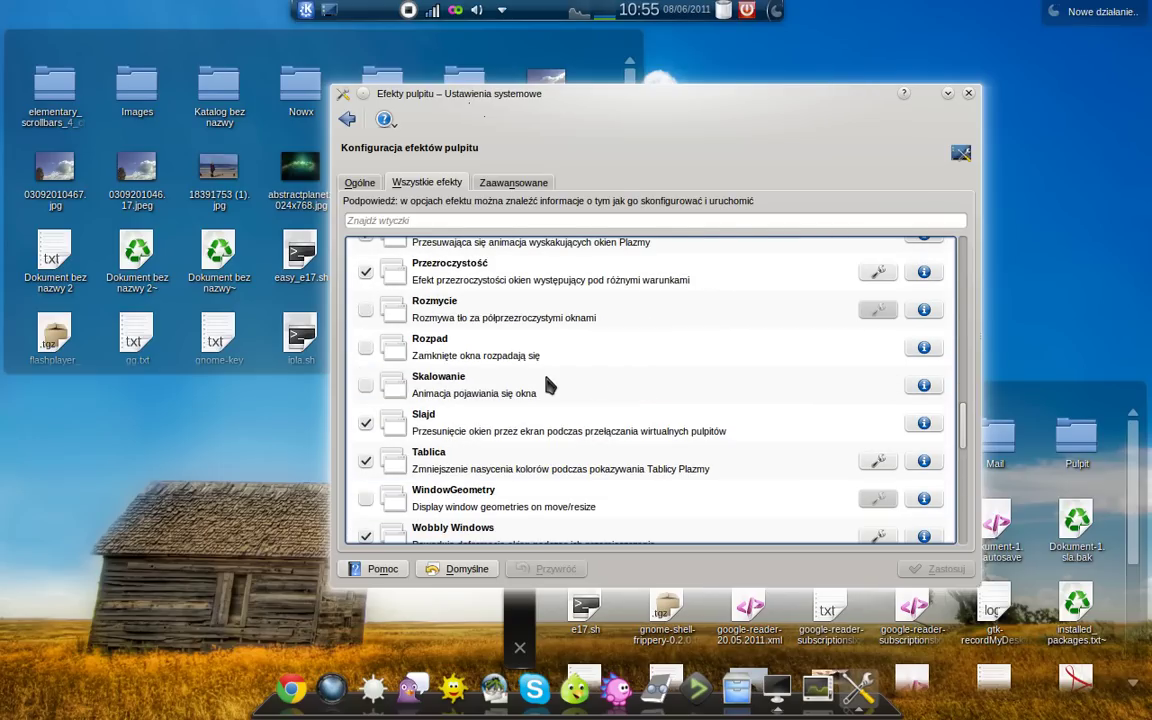
{"action": "scroll", "coordinate": [549, 385], "scroll_direction": "up", "scroll_amount": 1}
Check the advanced desktop effect options, keep OpenGL as the composition type, and return to the settings overview
{"action": "left_click", "coordinate": [517, 185]}
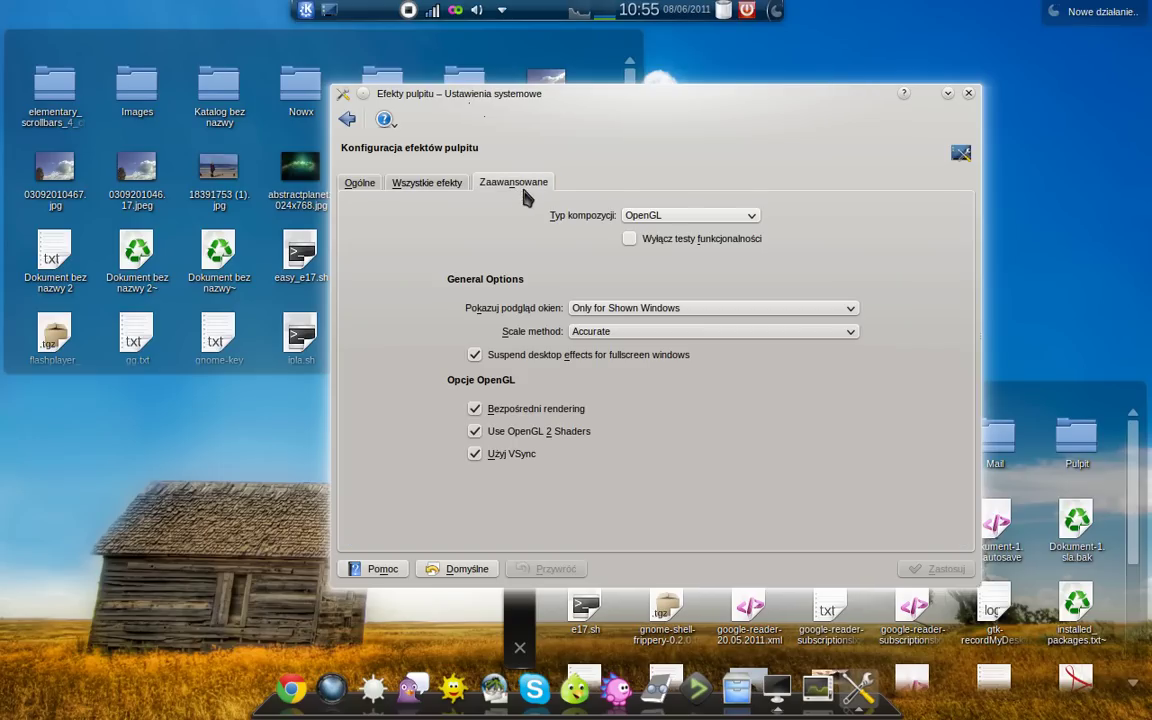
{"action": "left_click", "coordinate": [675, 215]}
{"action": "left_click", "coordinate": [745, 232]}
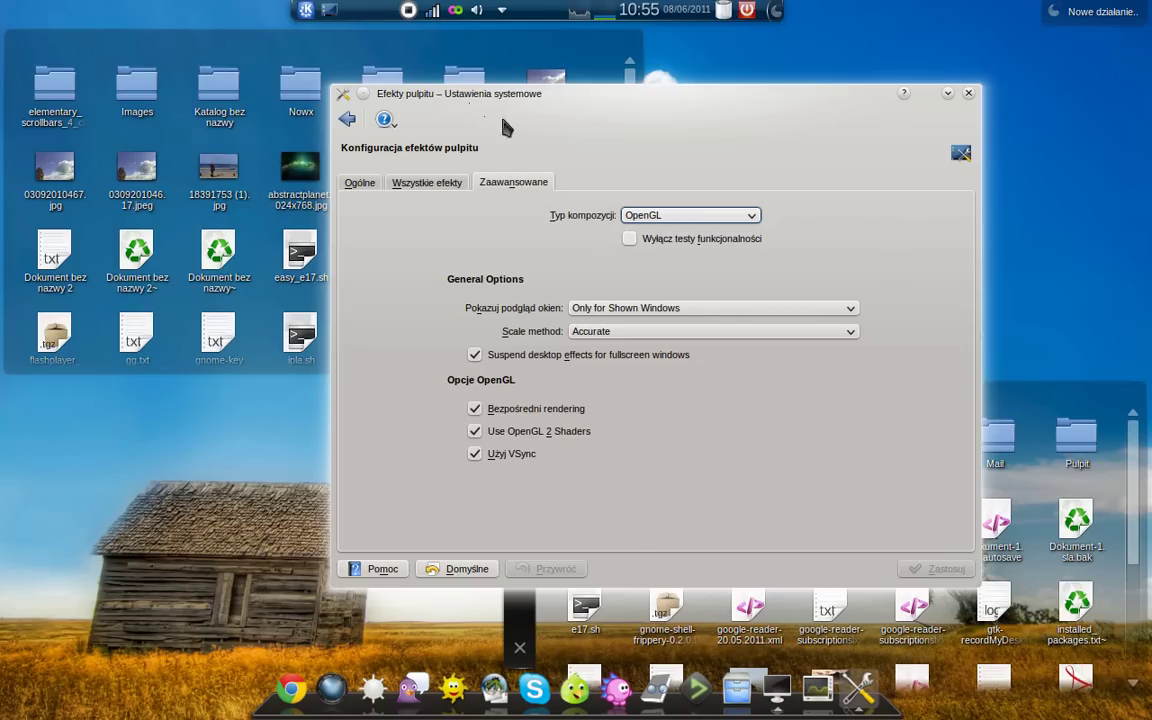
{"action": "left_click", "coordinate": [346, 120]}
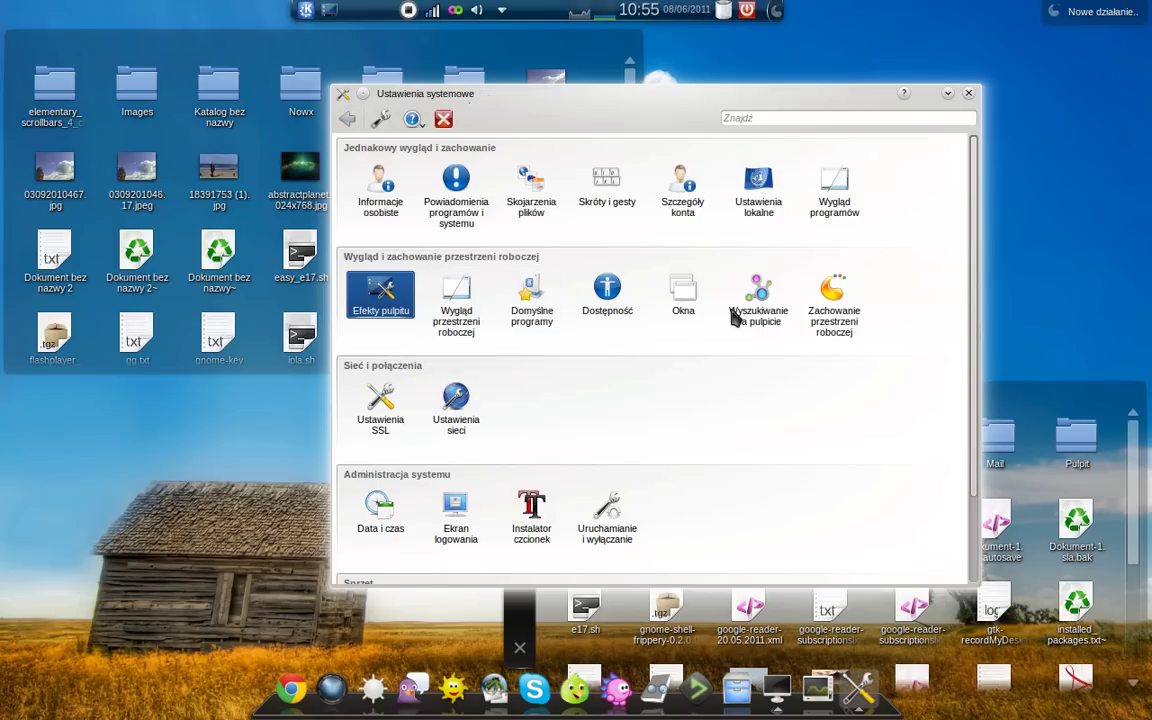
View the widget style page of the application appearance settings (Wygląd programów), and return to the overview
{"action": "left_click", "coordinate": [846, 183]}
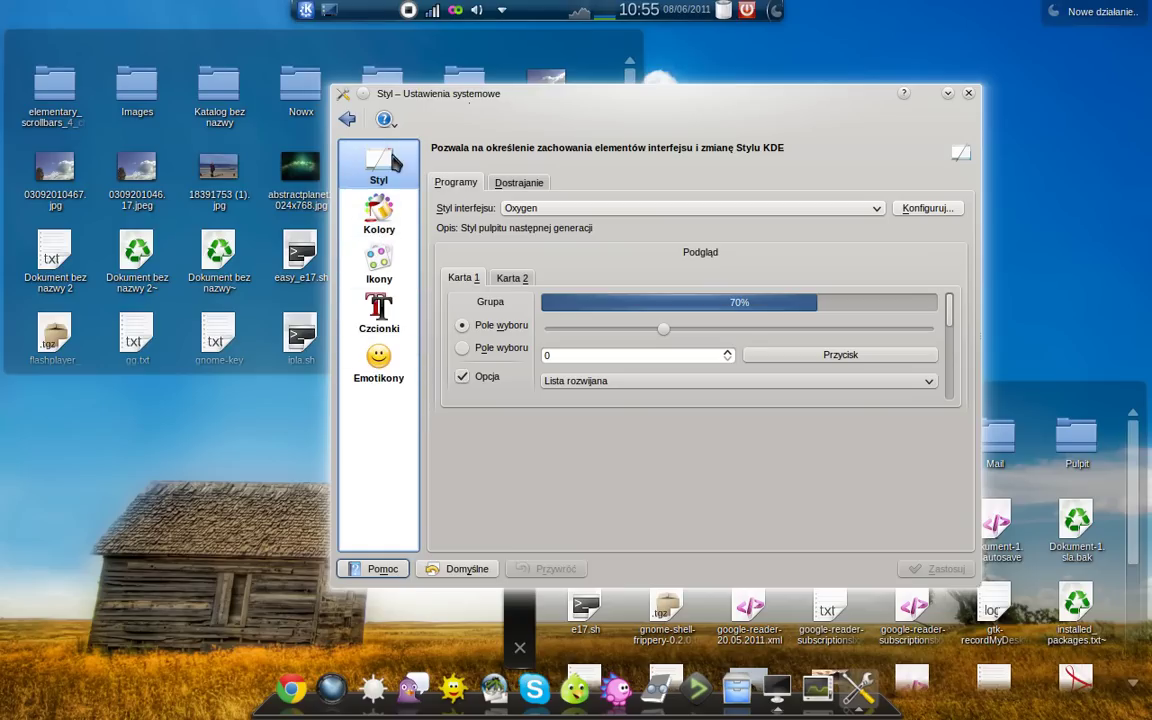
{"action": "left_click", "coordinate": [348, 121]}
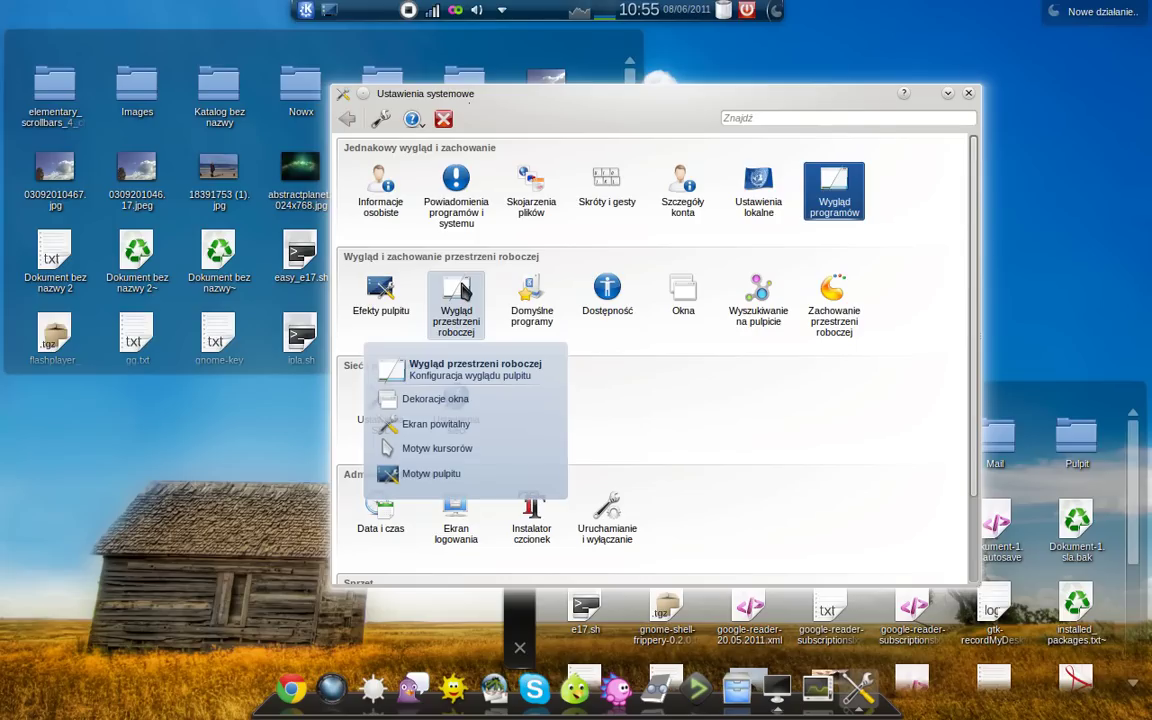
Browse the available window decorations (Dekoracje okna) in the workspace appearance settings
{"action": "left_click", "coordinate": [463, 291]}
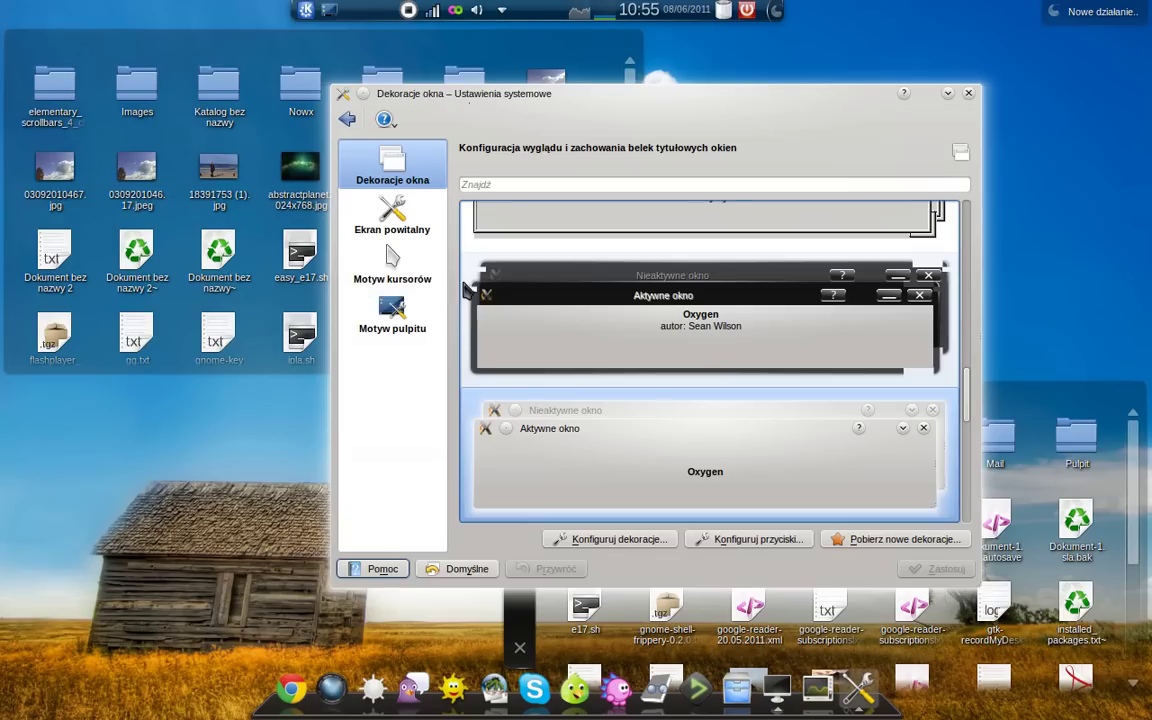
{"action": "scroll", "coordinate": [619, 313], "scroll_direction": "up", "scroll_amount": 5}
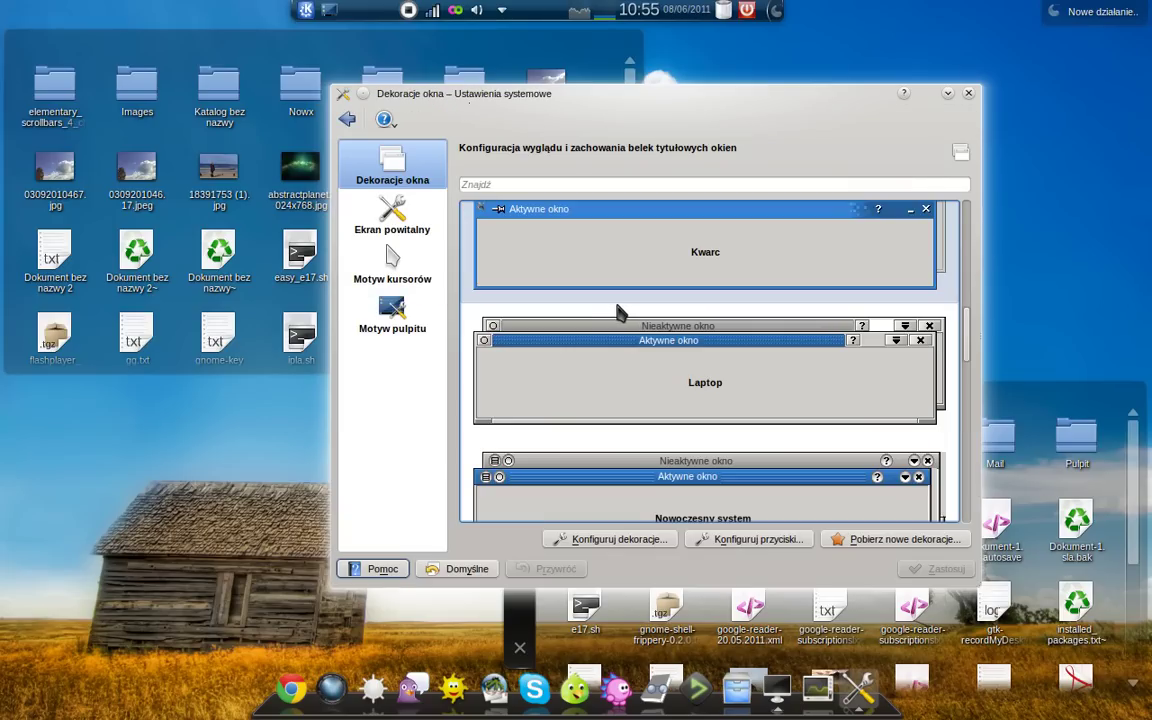
{"action": "scroll", "coordinate": [619, 313], "scroll_direction": "up", "scroll_amount": 5}
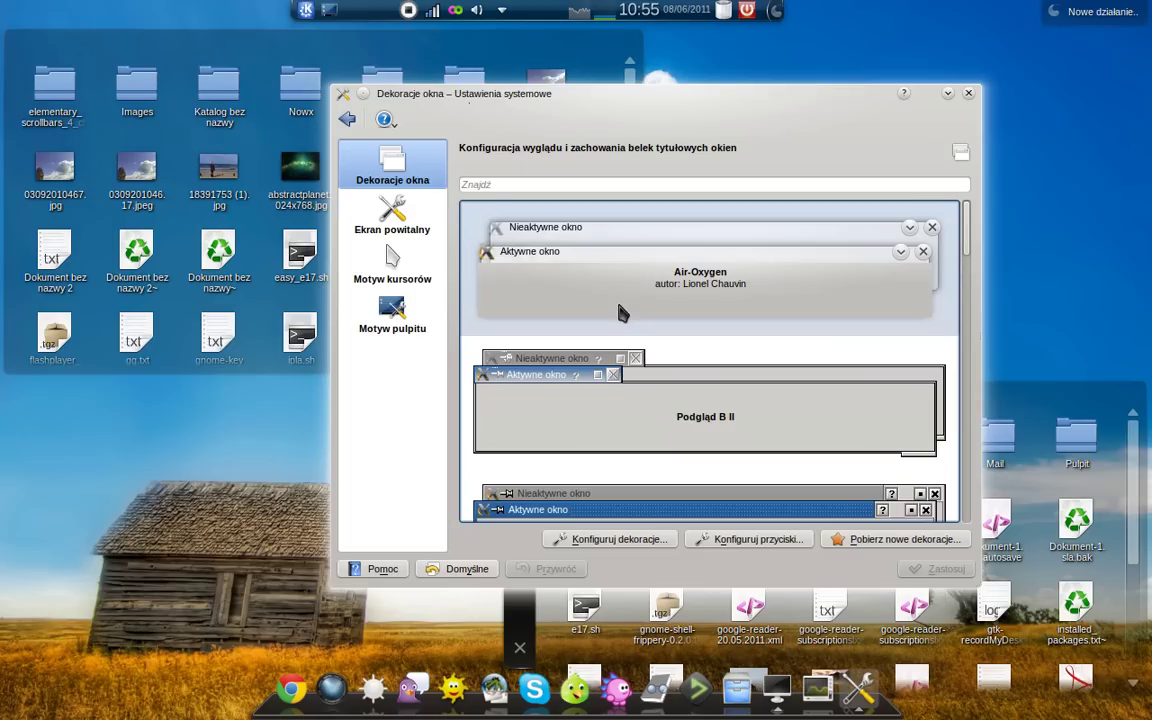
{"action": "scroll", "coordinate": [619, 313], "scroll_direction": "down", "scroll_amount": 10}
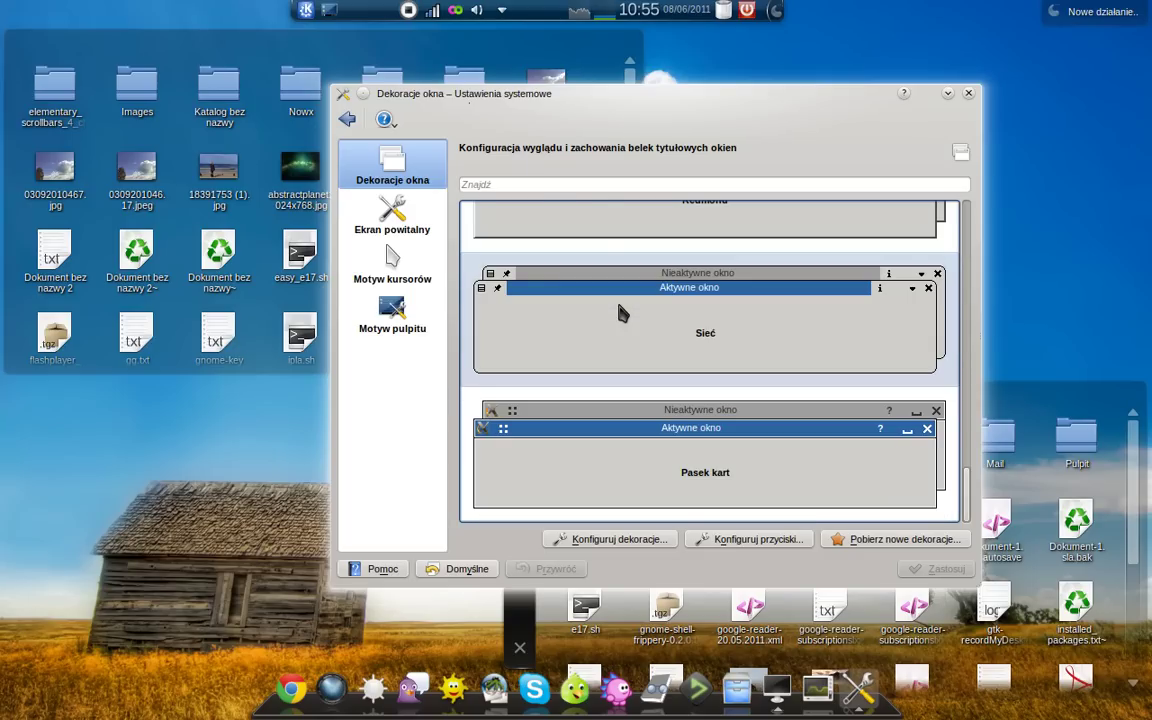
Look through the remaining window decorations once more and view the splash screen themes (Ekran powitalny)
{"action": "scroll", "coordinate": [619, 313], "scroll_direction": "up", "scroll_amount": 4}
{"action": "scroll", "coordinate": [619, 313], "scroll_direction": "down", "scroll_amount": 1}
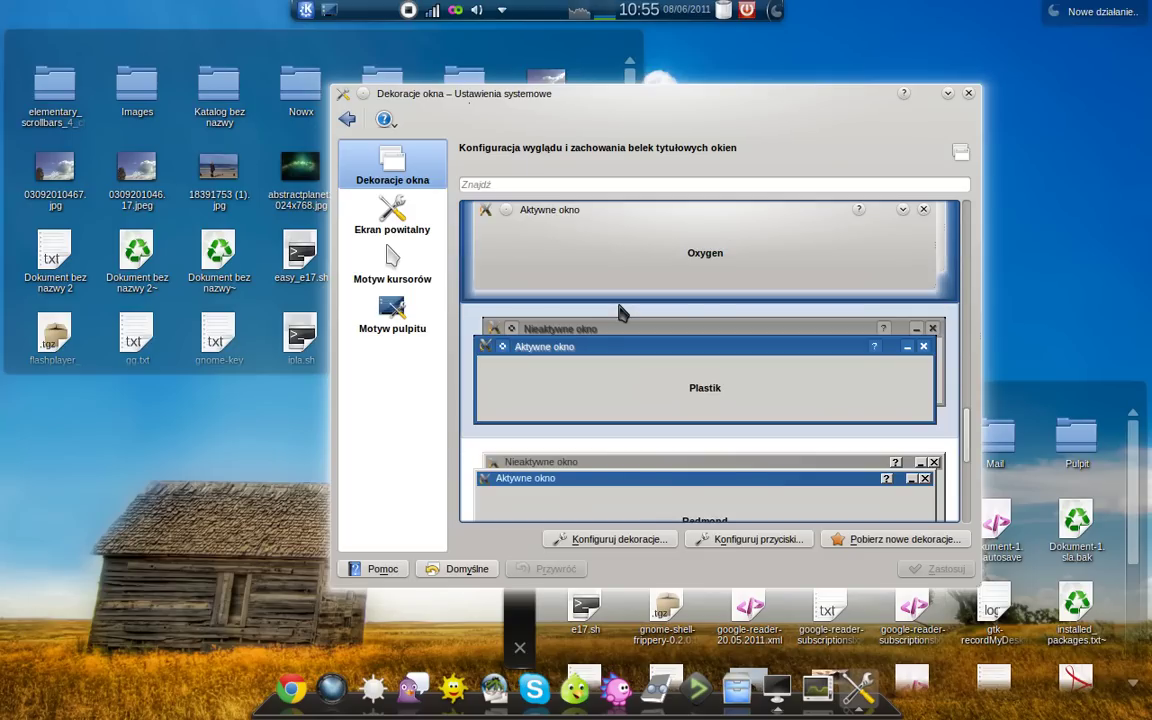
{"action": "scroll", "coordinate": [622, 313], "scroll_direction": "down", "scroll_amount": 3}
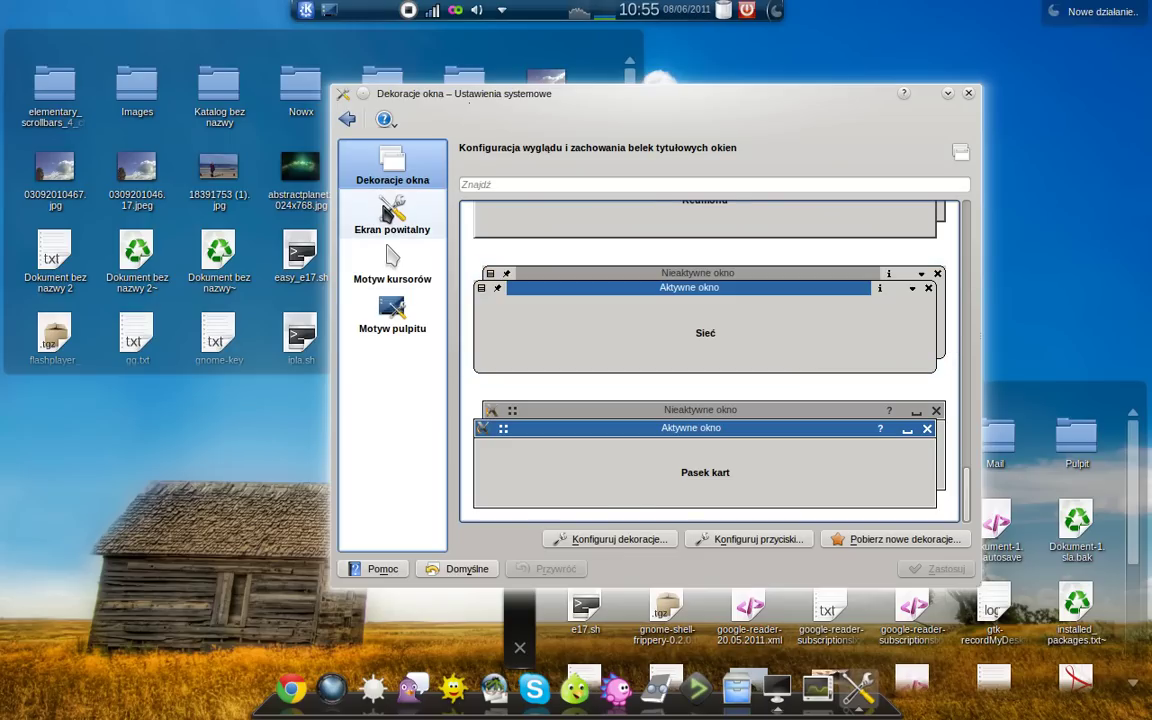
{"action": "left_click", "coordinate": [392, 215]}
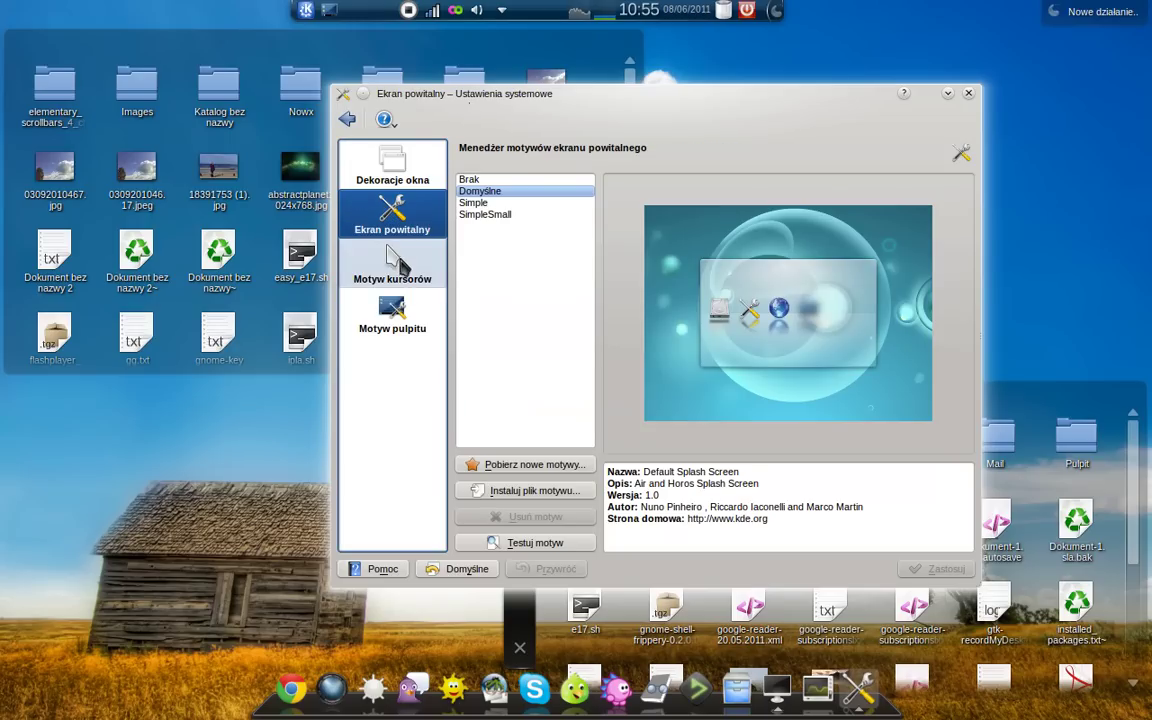
Browse the available mouse cursor themes (Motyw kursorów) in the workspace appearance settings
{"action": "left_click", "coordinate": [392, 265]}
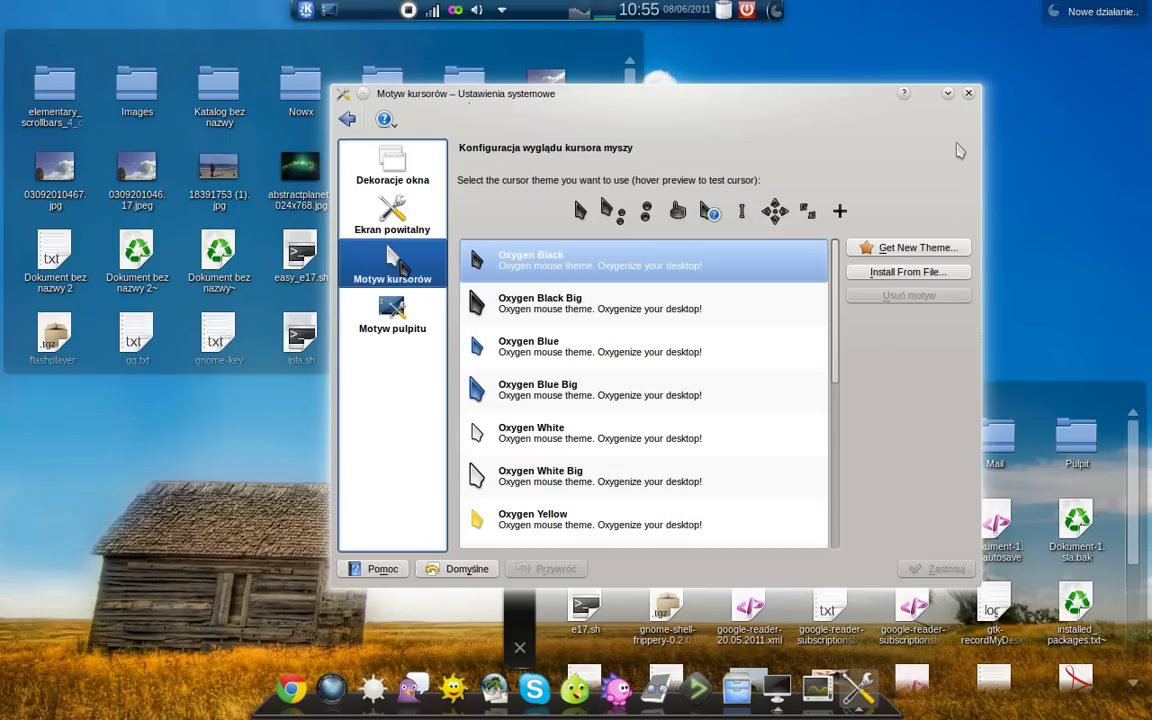
{"action": "scroll", "coordinate": [530, 330], "scroll_direction": "down", "scroll_amount": 5}
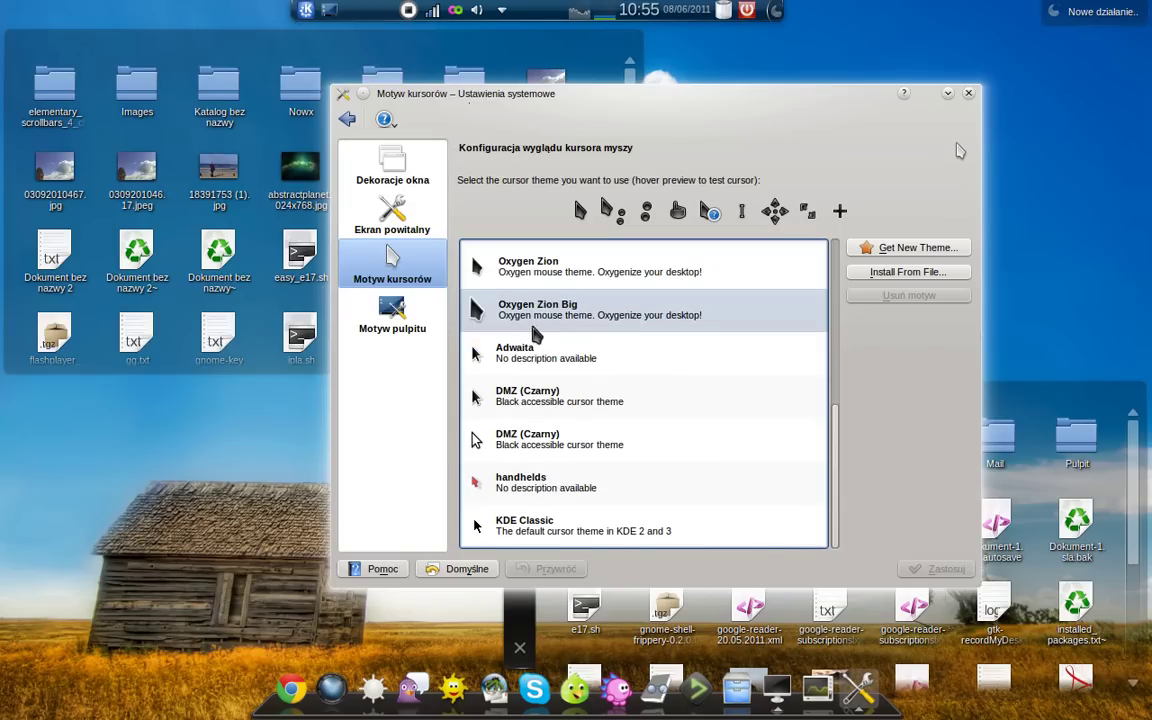
{"action": "scroll", "coordinate": [535, 332], "scroll_direction": "up", "scroll_amount": 4}
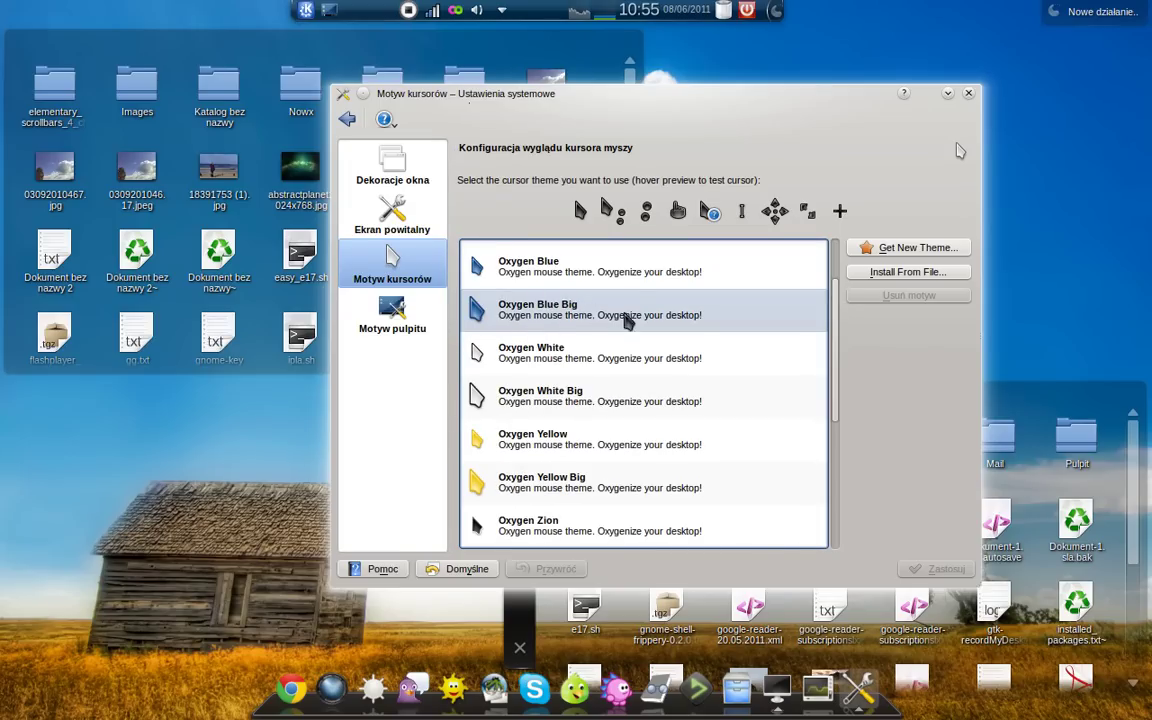
Apply the Wąska poświata desktop theme from the desktop theme settings (Motyw pulpitu)
{"action": "left_click", "coordinate": [392, 308]}
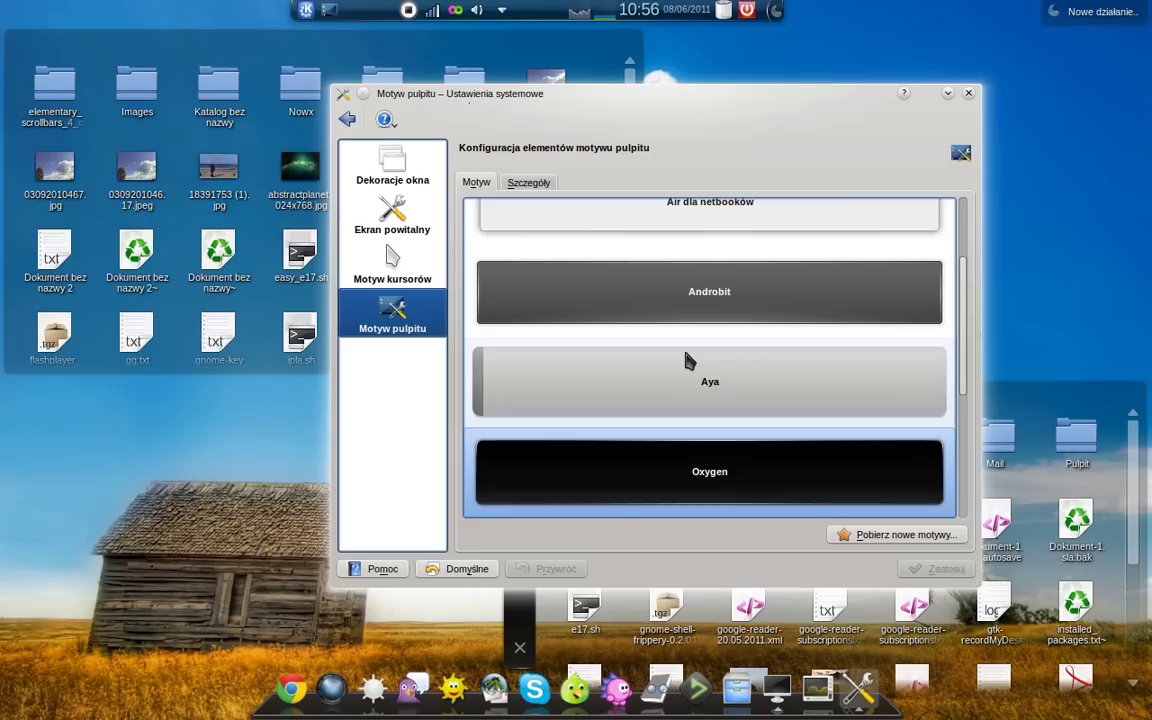
{"action": "scroll", "coordinate": [689, 362], "scroll_direction": "down", "scroll_amount": 3}
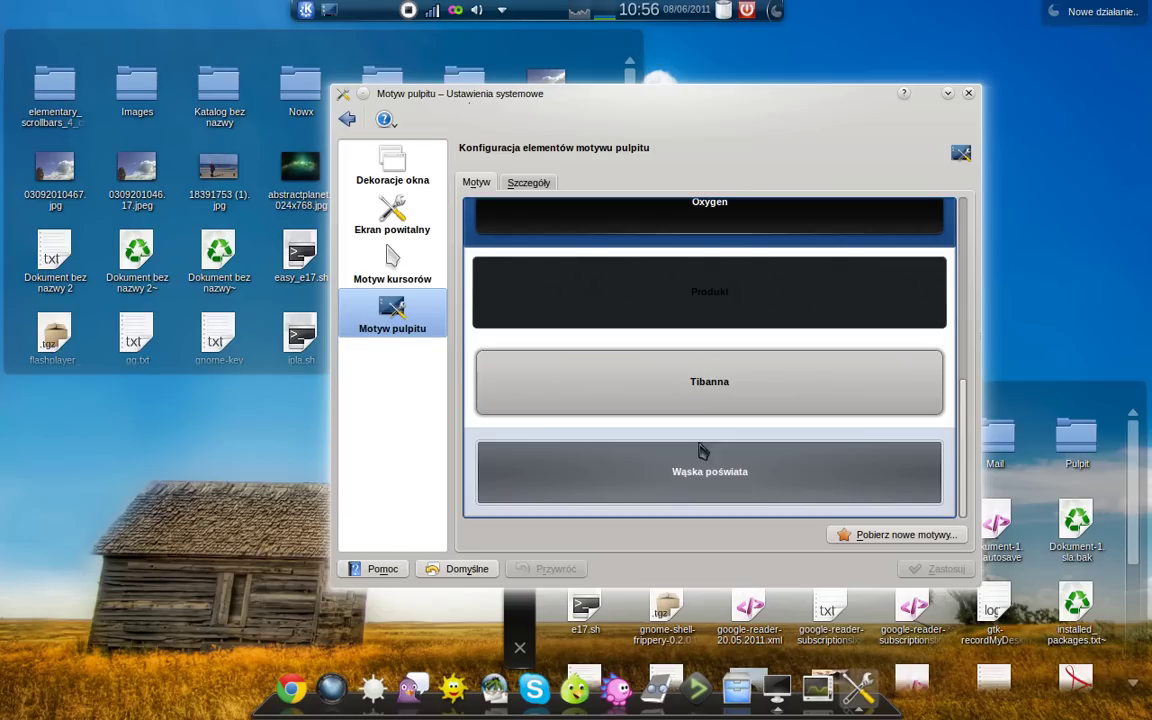
{"action": "left_click", "coordinate": [640, 465]}
{"action": "left_click", "coordinate": [955, 575]}
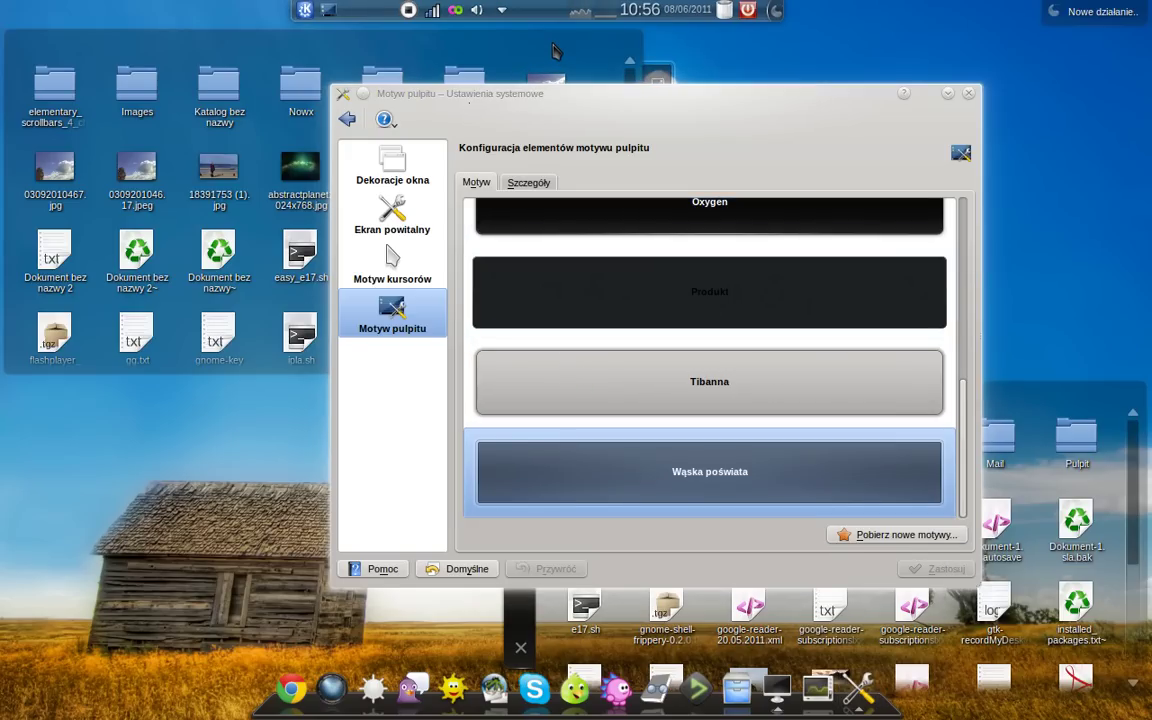
Move the settings window aside, and open the elementary_scrollbars desktop folder in a Dolphin window placed clear of the screen edge
{"action": "left_click_drag", "start_coordinate": [597, 97], "coordinate": [524, 62]}
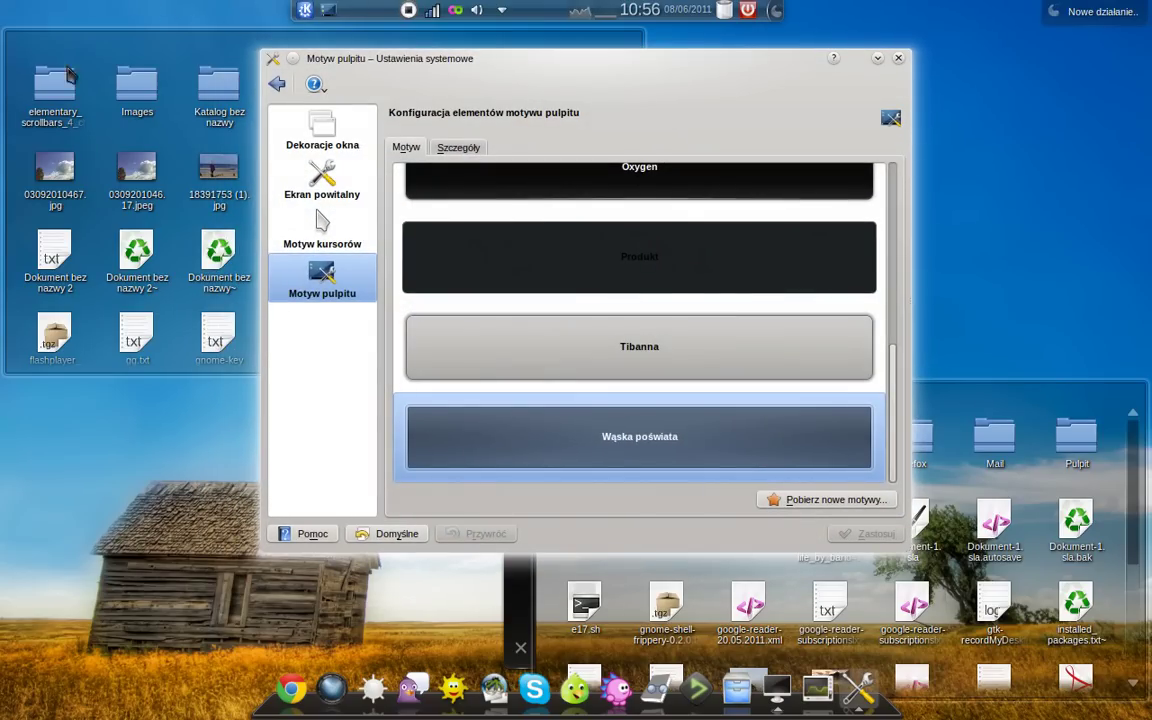
{"action": "left_click", "coordinate": [52, 95]}
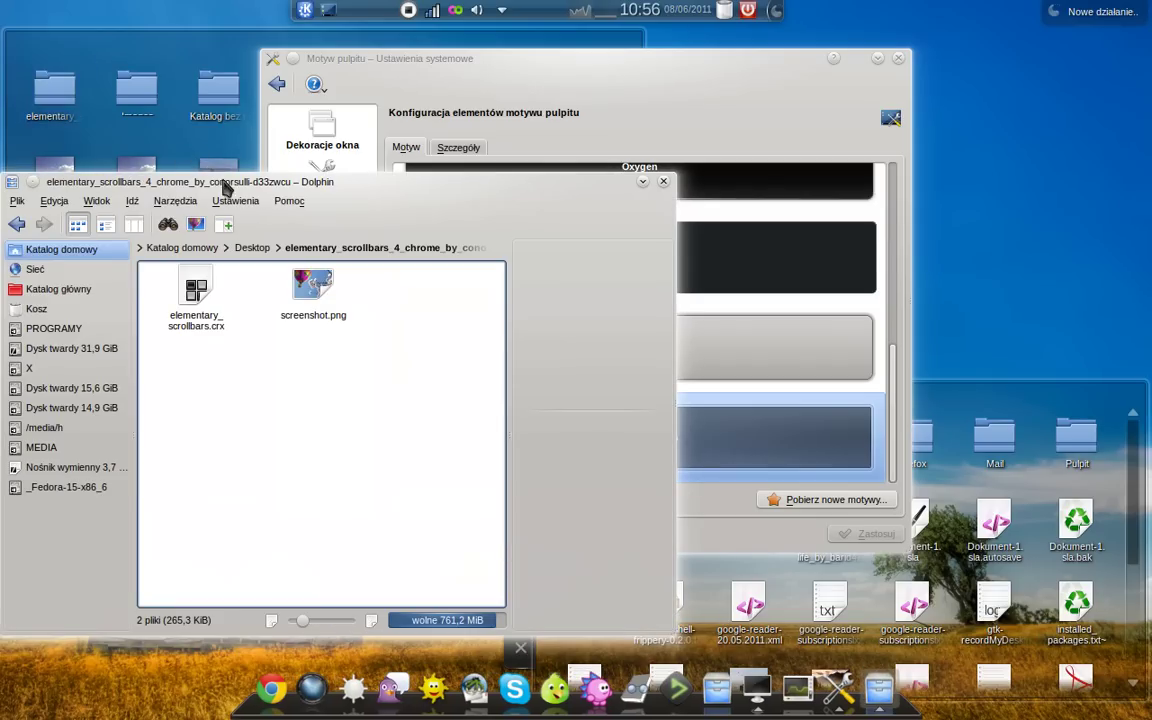
{"action": "left_click_drag", "start_coordinate": [239, 181], "coordinate": [342, 181]}
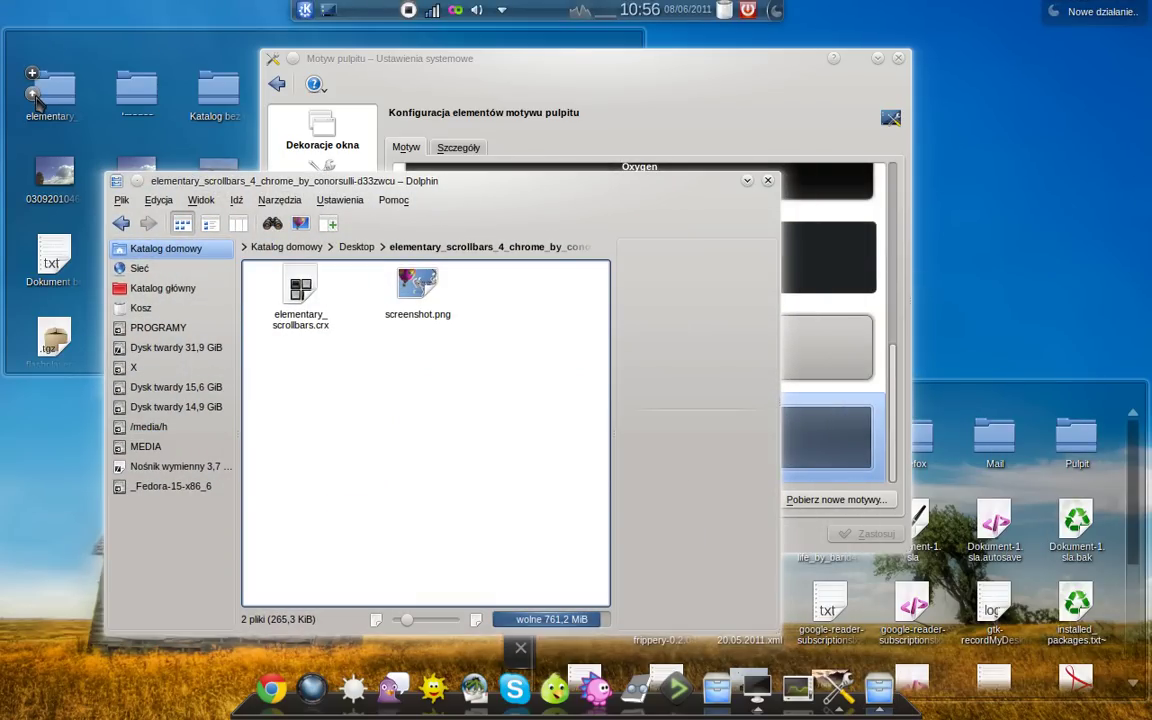
{"action": "mouse_move", "coordinate": [35, 100]}
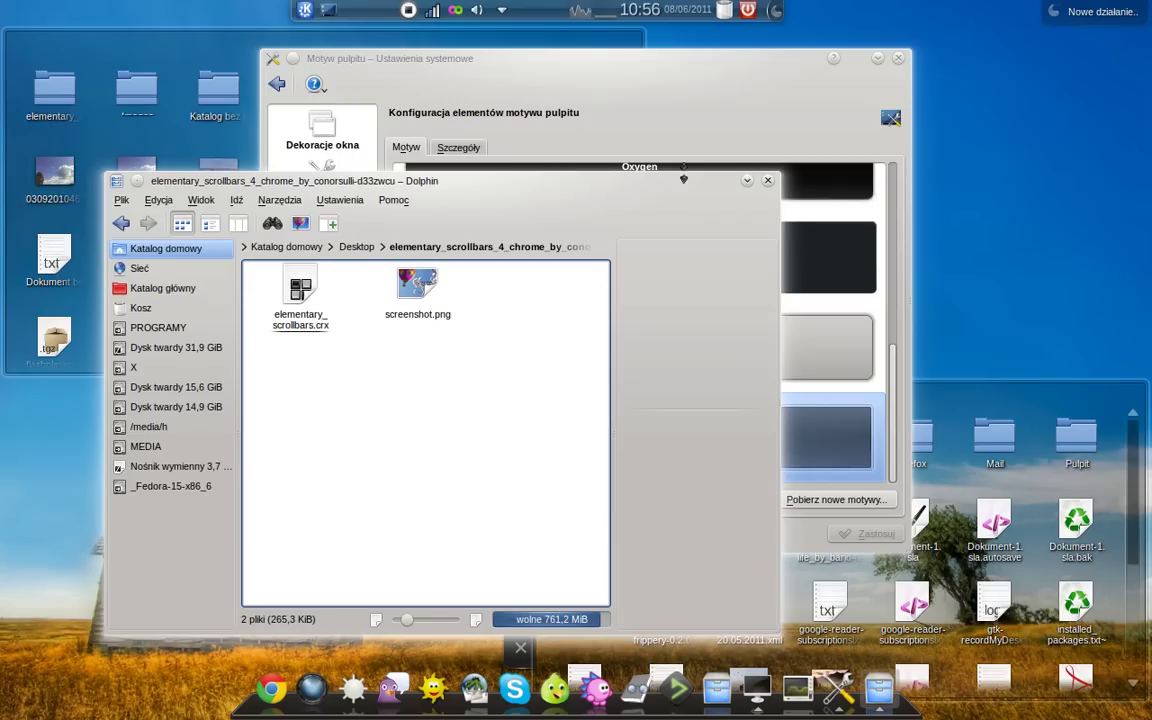
Try screen-edge tiling, ending with the settings window on the right half and the Dolphin window in the upper-left quarter of the desktop
{"action": "left_click_drag", "start_coordinate": [668, 80], "coordinate": [1150, 1]}
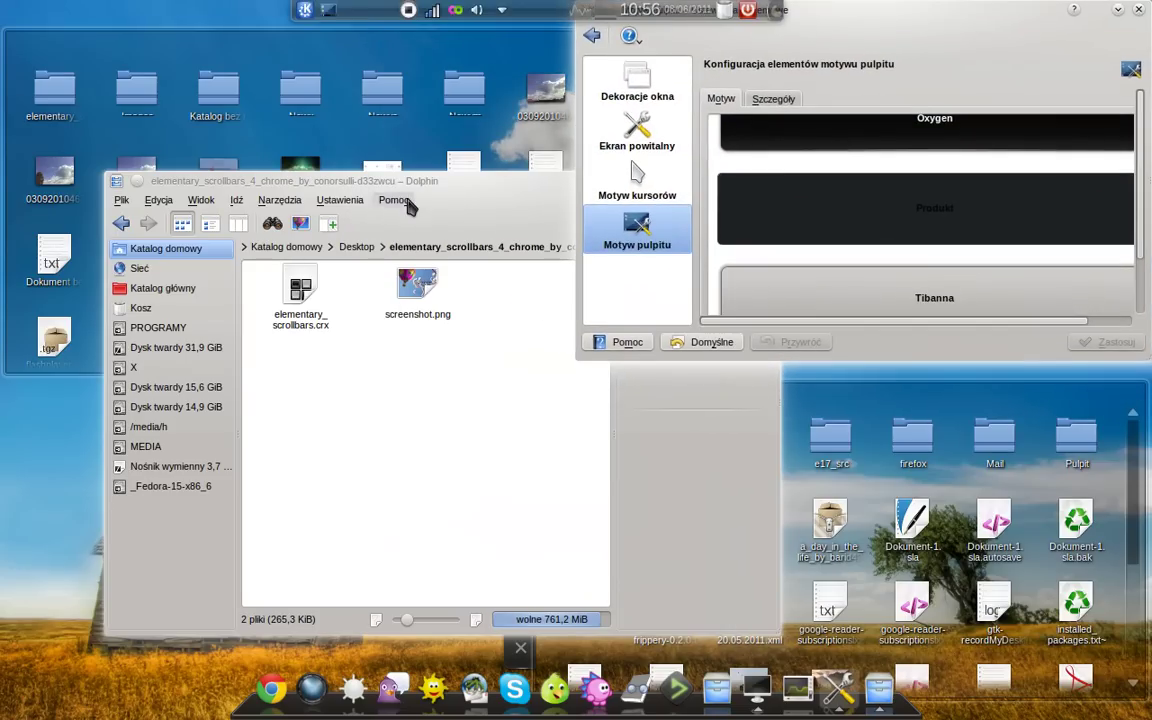
{"action": "left_click_drag", "start_coordinate": [388, 192], "coordinate": [8, 578]}
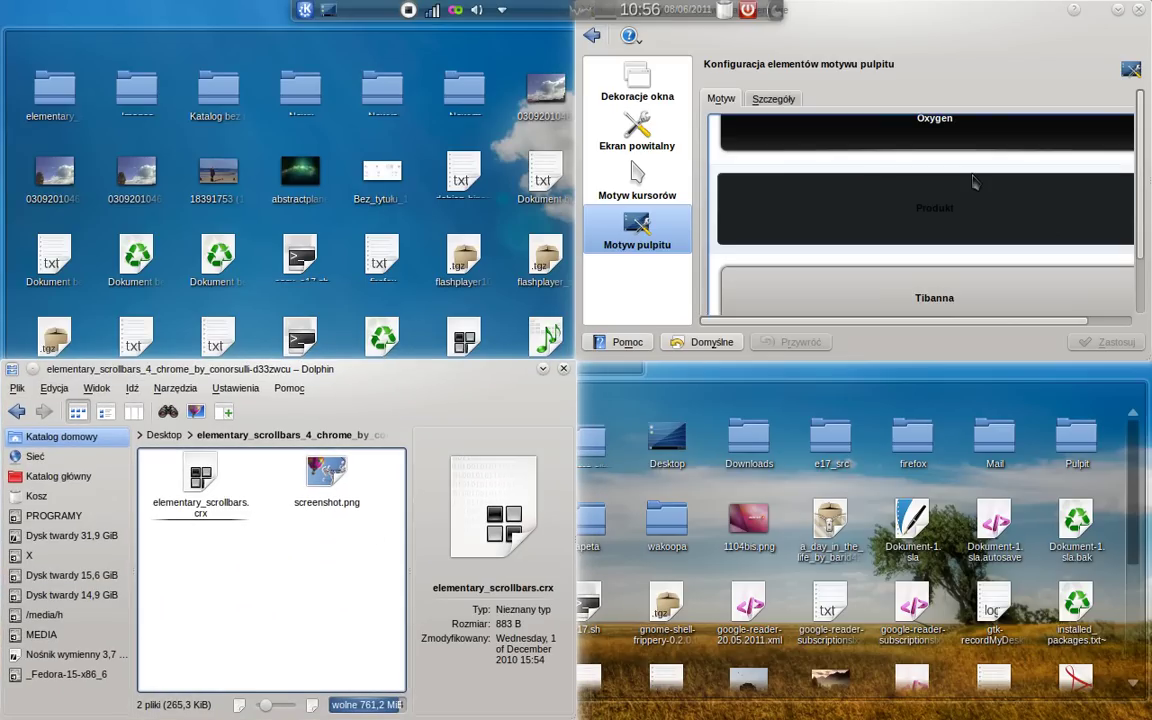
{"action": "left_click_drag", "start_coordinate": [817, 10], "coordinate": [1146, 288]}
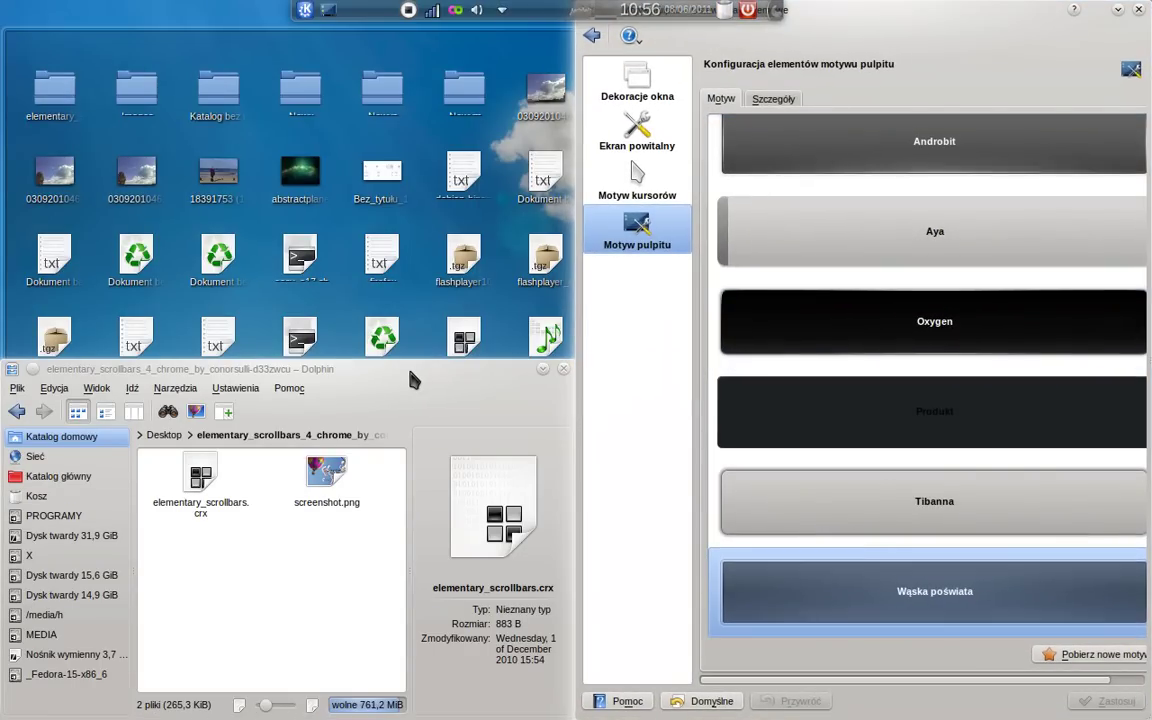
{"action": "left_click_drag", "start_coordinate": [410, 373], "coordinate": [7, 14]}
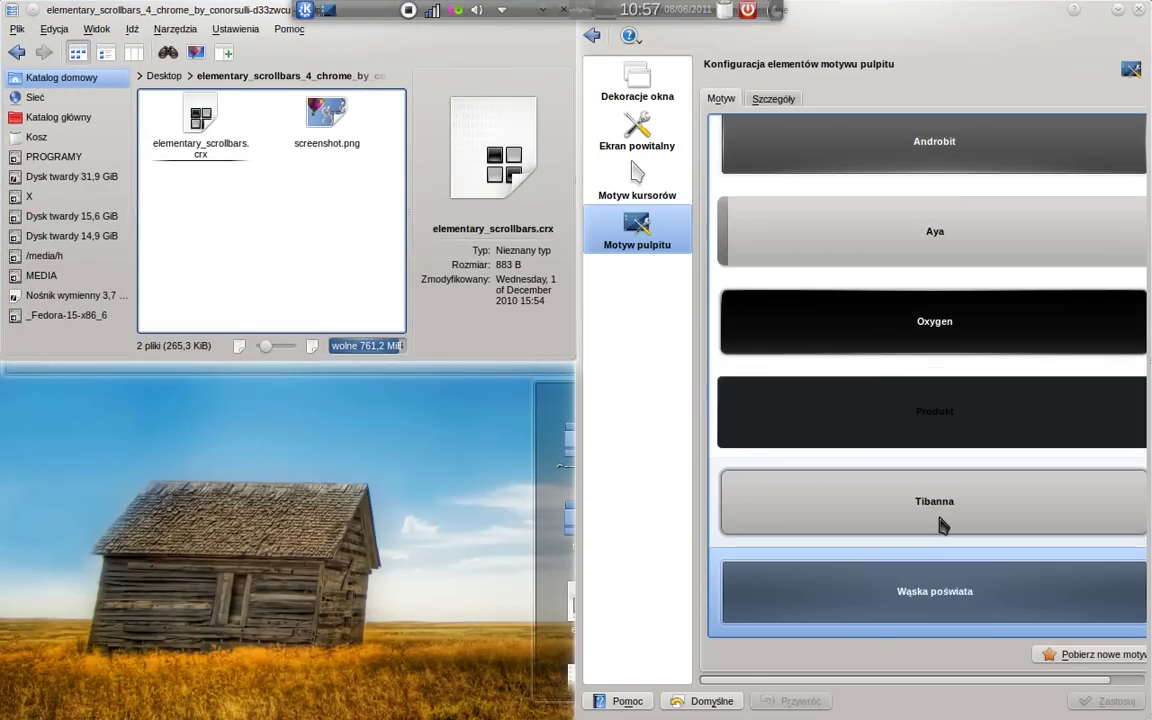
Apply the Tibanna desktop theme and move the Dolphin window down to uncover the desktop folder view
{"action": "left_click", "coordinate": [942, 518]}
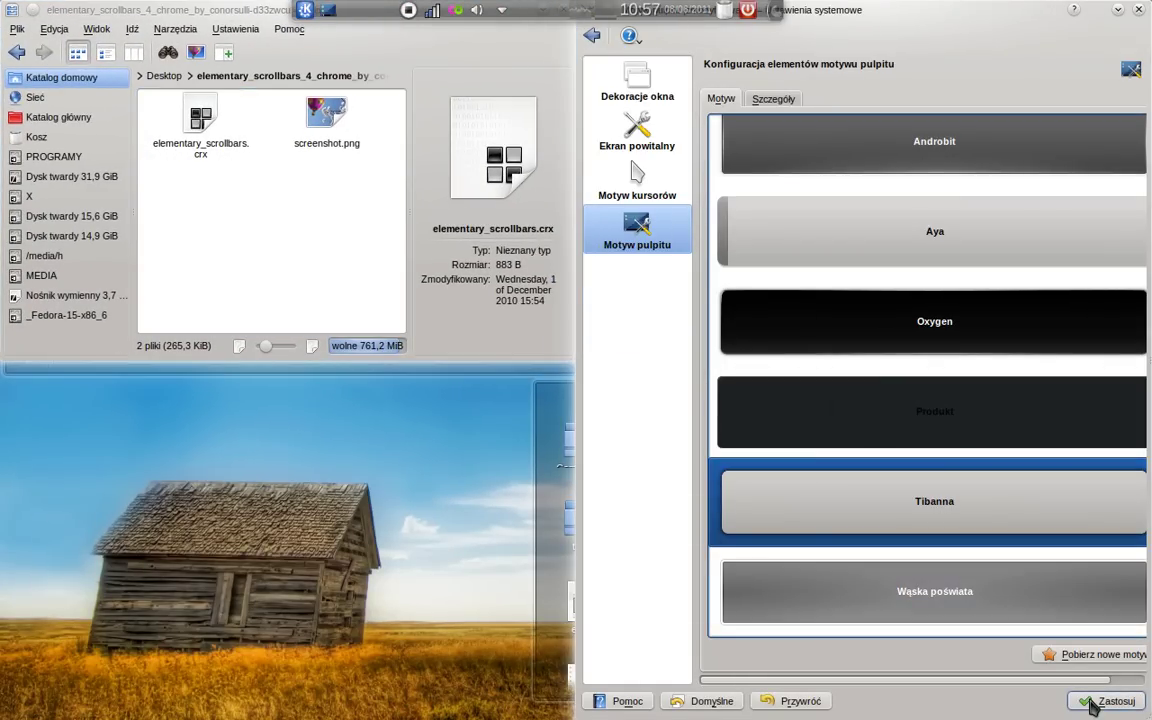
{"action": "left_click", "coordinate": [1092, 703]}
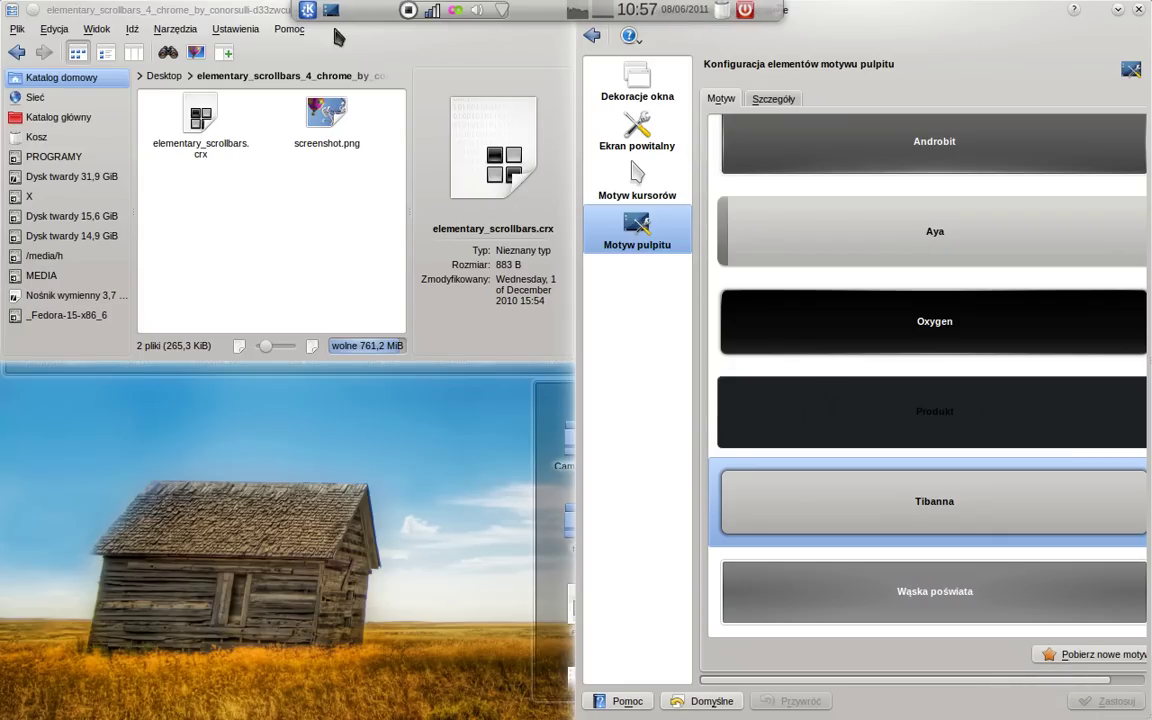
{"action": "left_click_drag", "start_coordinate": [205, 14], "coordinate": [263, 385]}
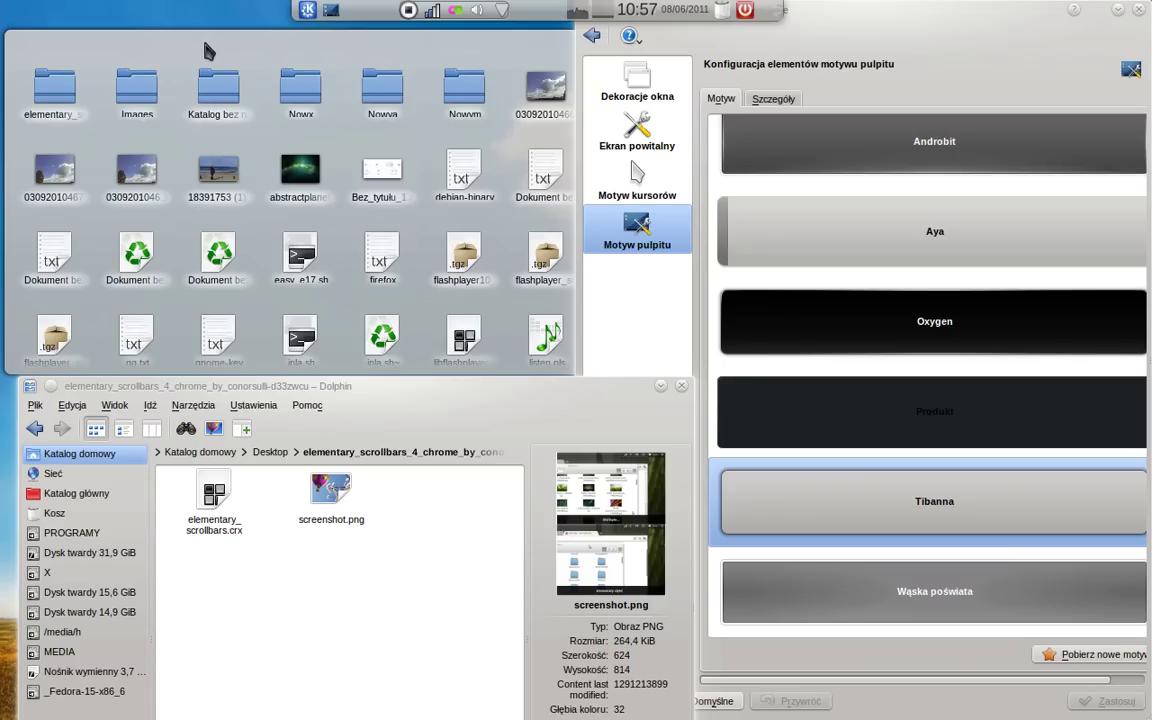
Check how the Tibanna theme looks on the hidden tray icons and the application launcher menu
{"action": "left_click", "coordinate": [504, 13]}
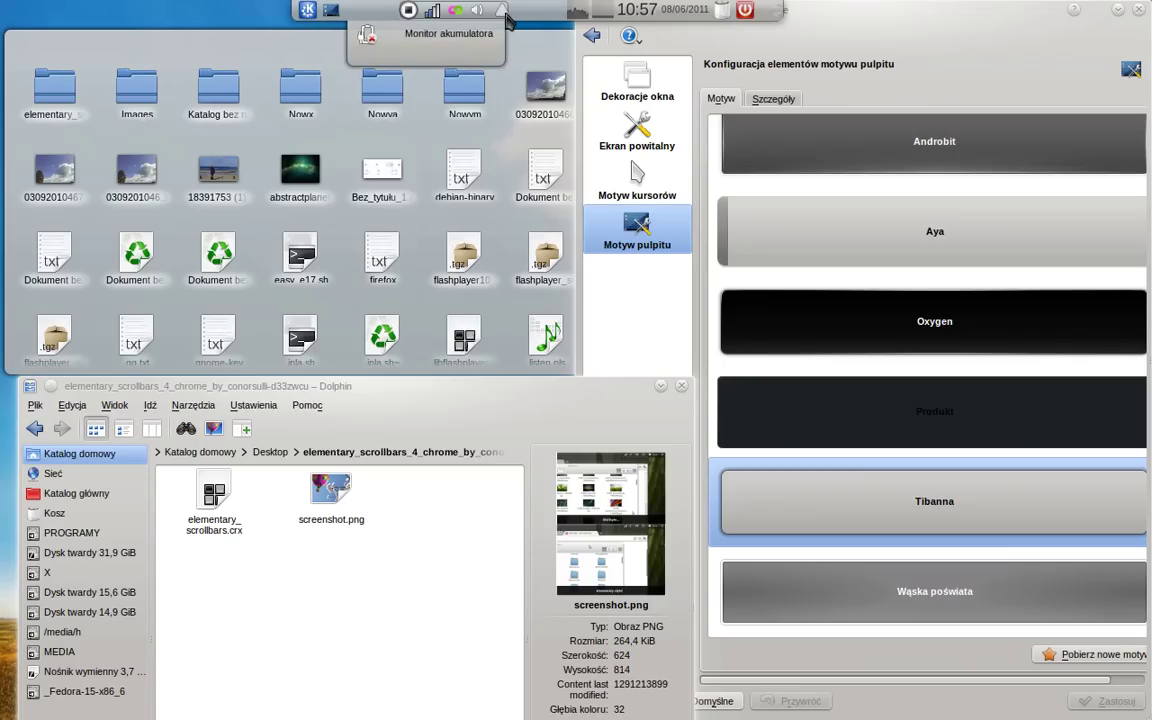
{"action": "left_click", "coordinate": [504, 13]}
{"action": "left_click", "coordinate": [304, 11]}
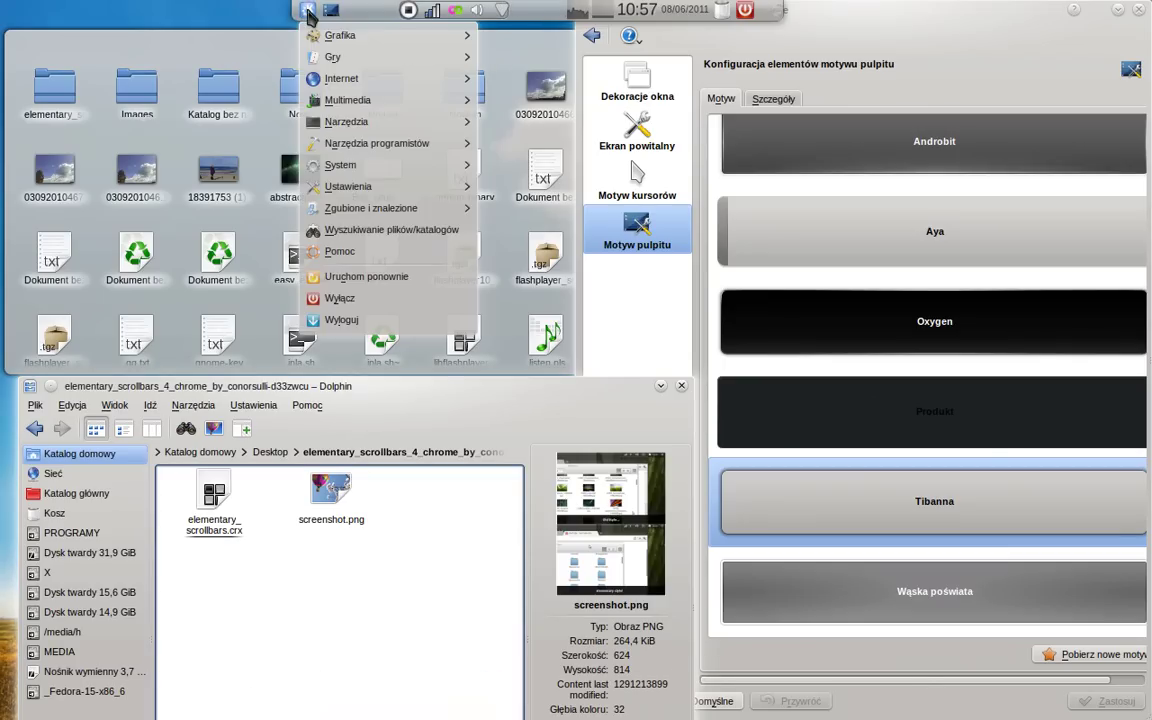
{"action": "left_click", "coordinate": [225, 20]}
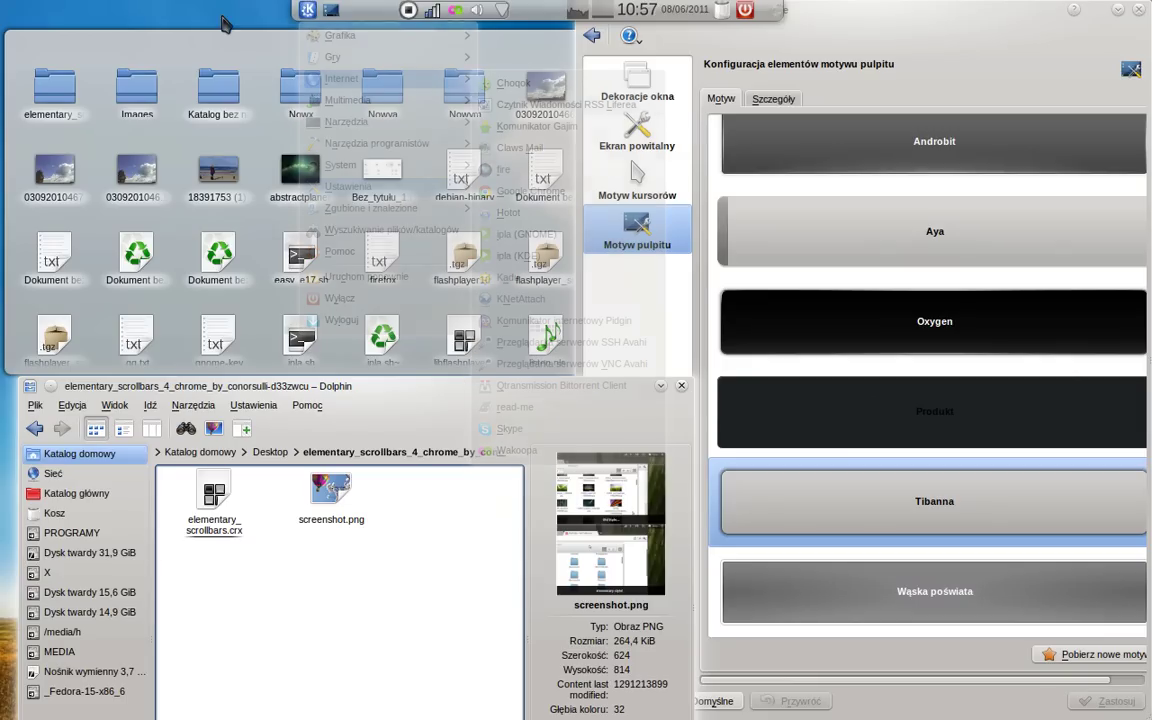
Apply the Produkt desktop theme and move the Dolphin window toward the lower-left corner of the desktop
{"action": "left_click", "coordinate": [958, 445]}
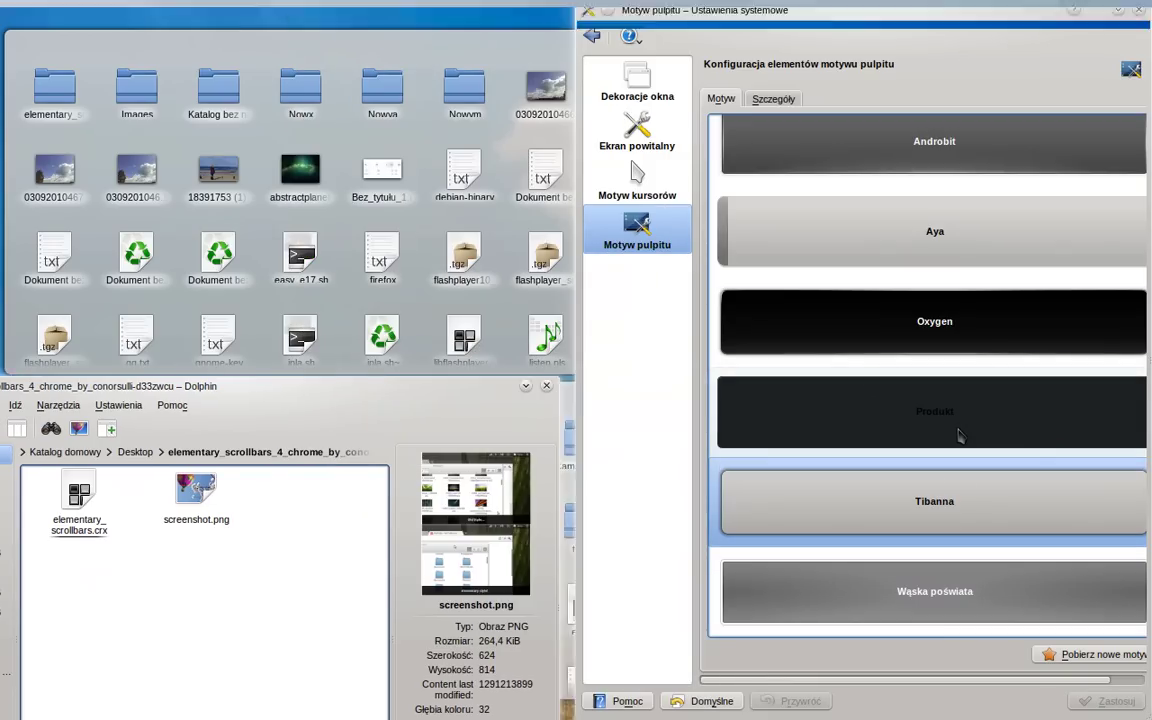
{"action": "left_click", "coordinate": [1110, 702]}
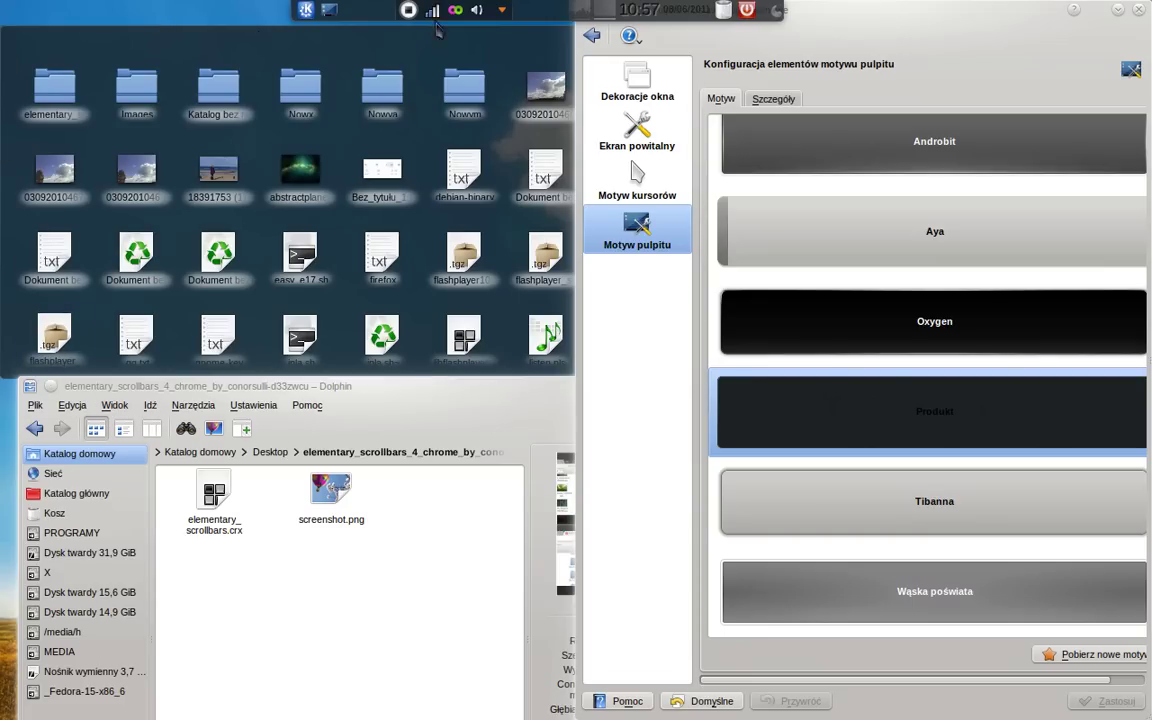
{"action": "left_click_drag", "start_coordinate": [270, 383], "coordinate": [101, 532]}
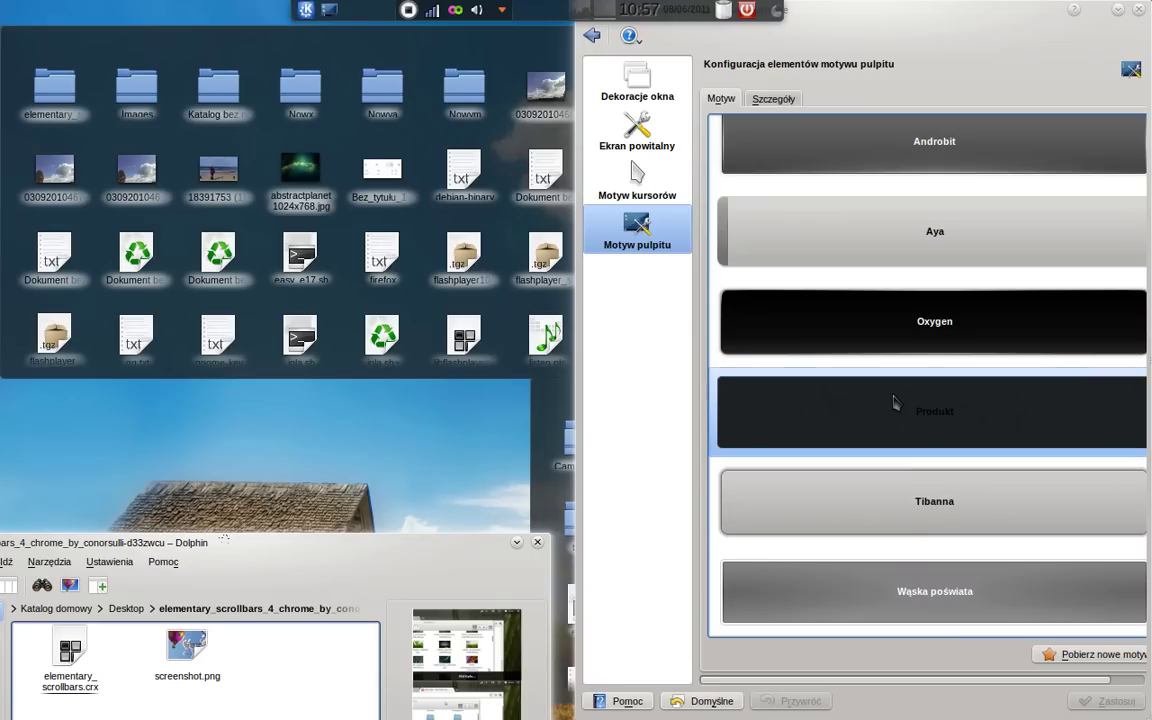
Apply the Androbit desktop theme and check its look on the hidden tray icons
{"action": "scroll", "coordinate": [895, 402], "scroll_direction": "up", "scroll_amount": 2}
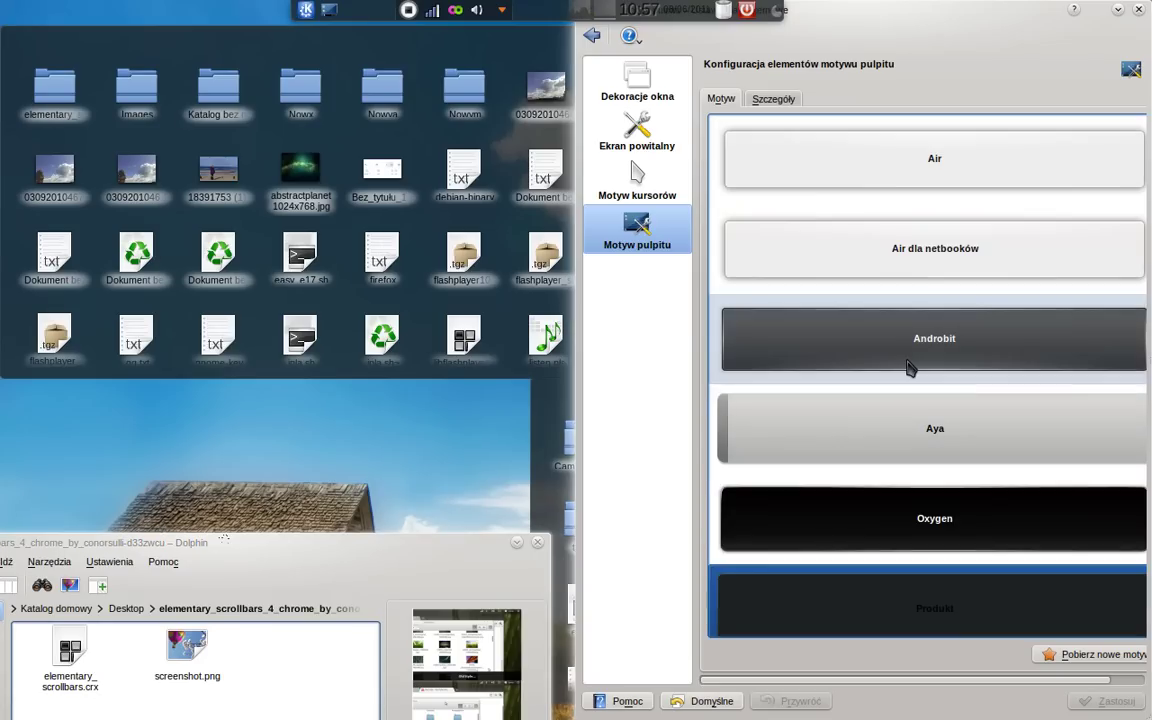
{"action": "left_click", "coordinate": [907, 368]}
{"action": "left_click", "coordinate": [1102, 704]}
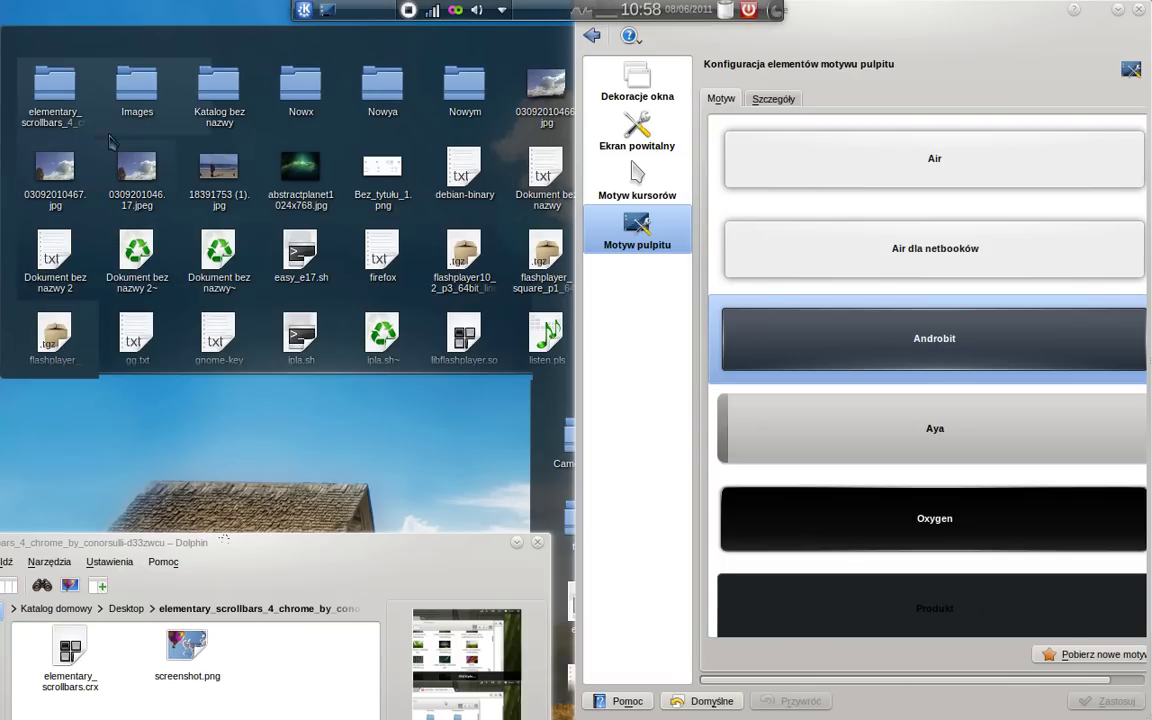
{"action": "left_click", "coordinate": [503, 11]}
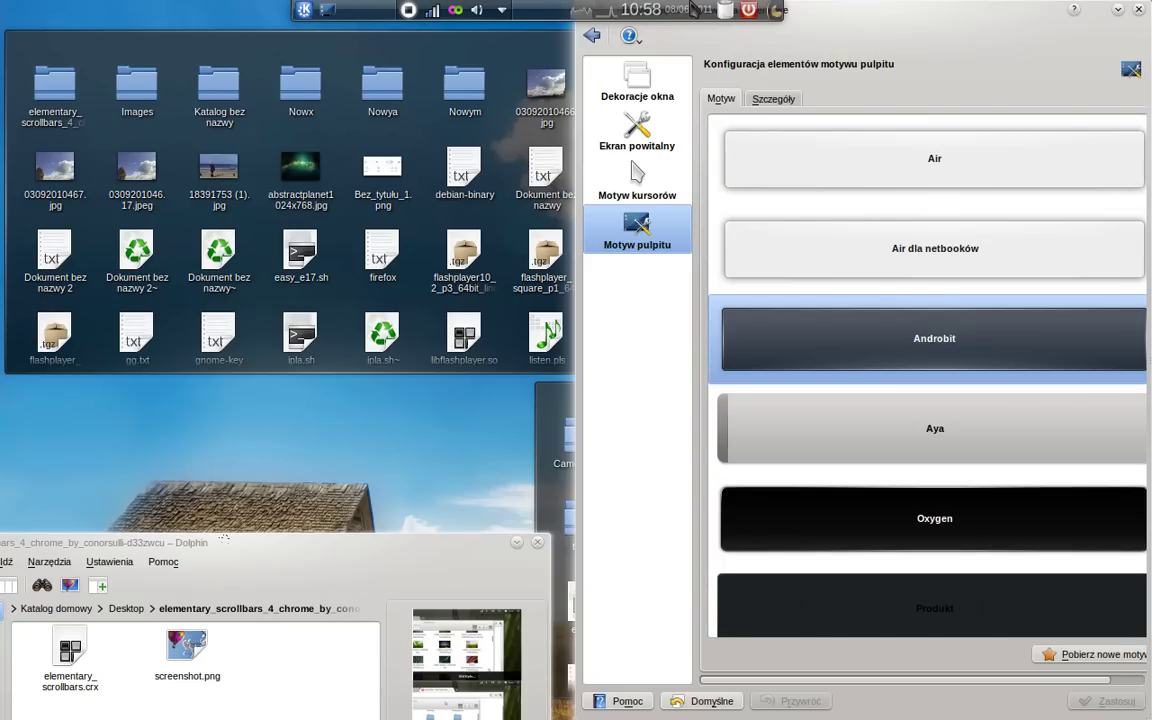
Restore the settings window to a smaller size, and browse the widgets available for the desktop (Dodaj elementy interfejsu)
{"action": "double_click", "coordinate": [1050, 18]}
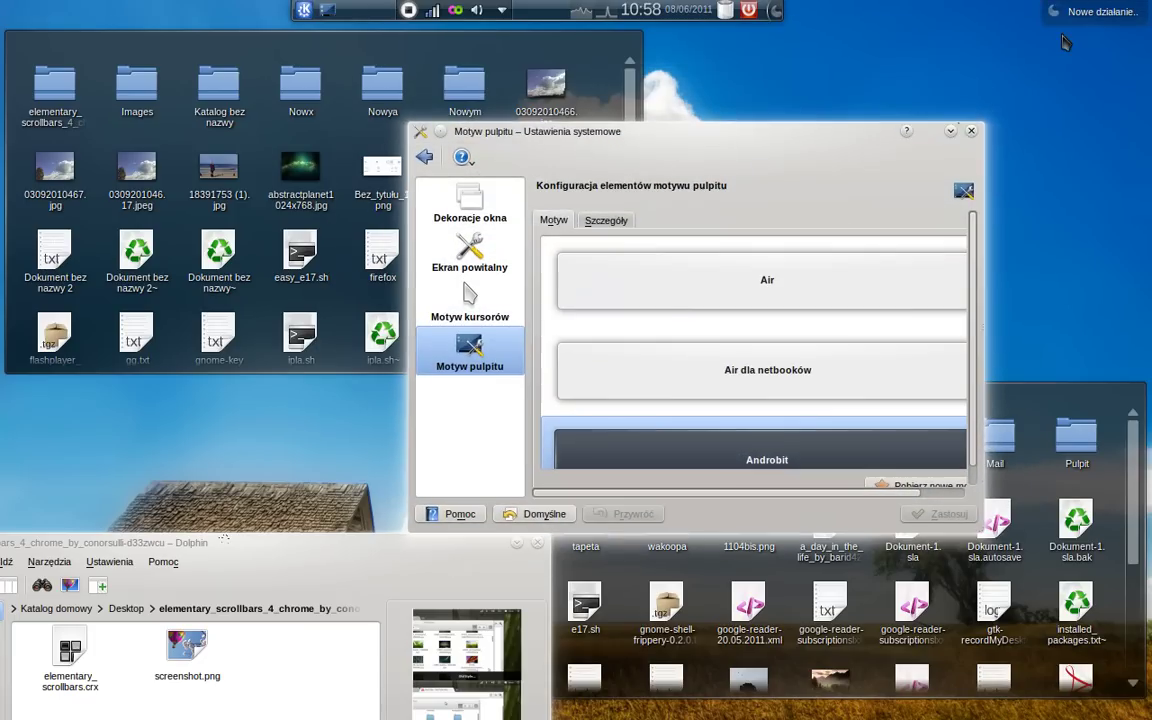
{"action": "left_click", "coordinate": [1112, 22]}
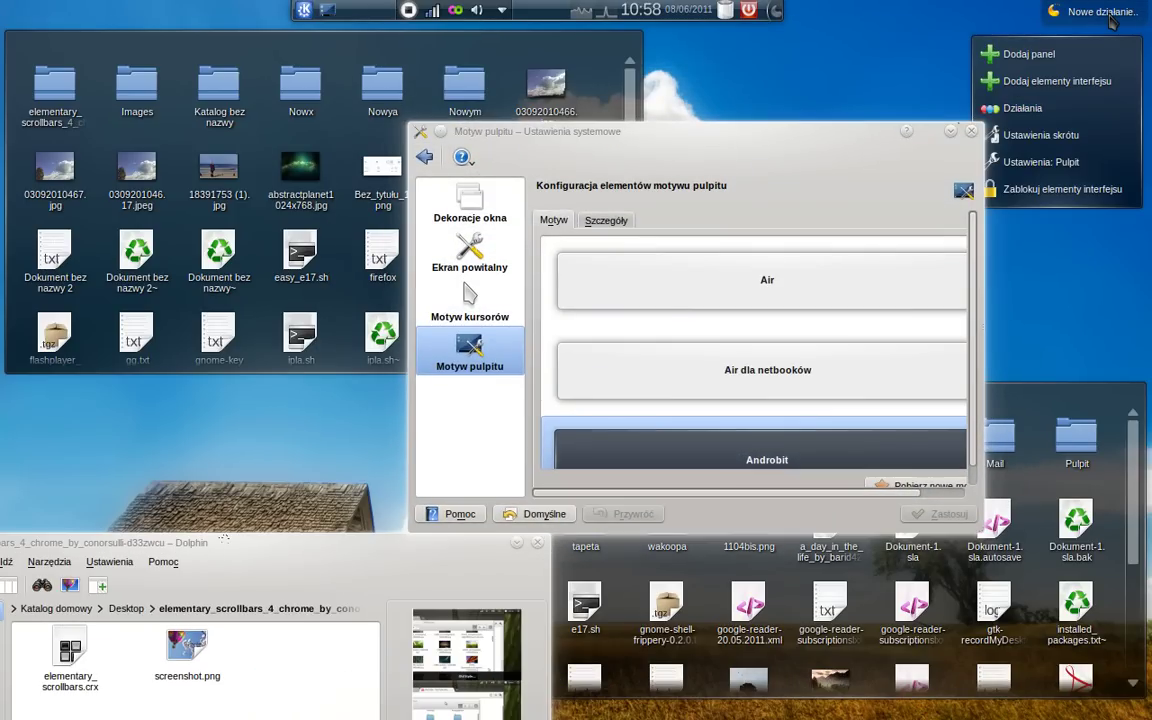
{"action": "left_click", "coordinate": [1060, 81]}
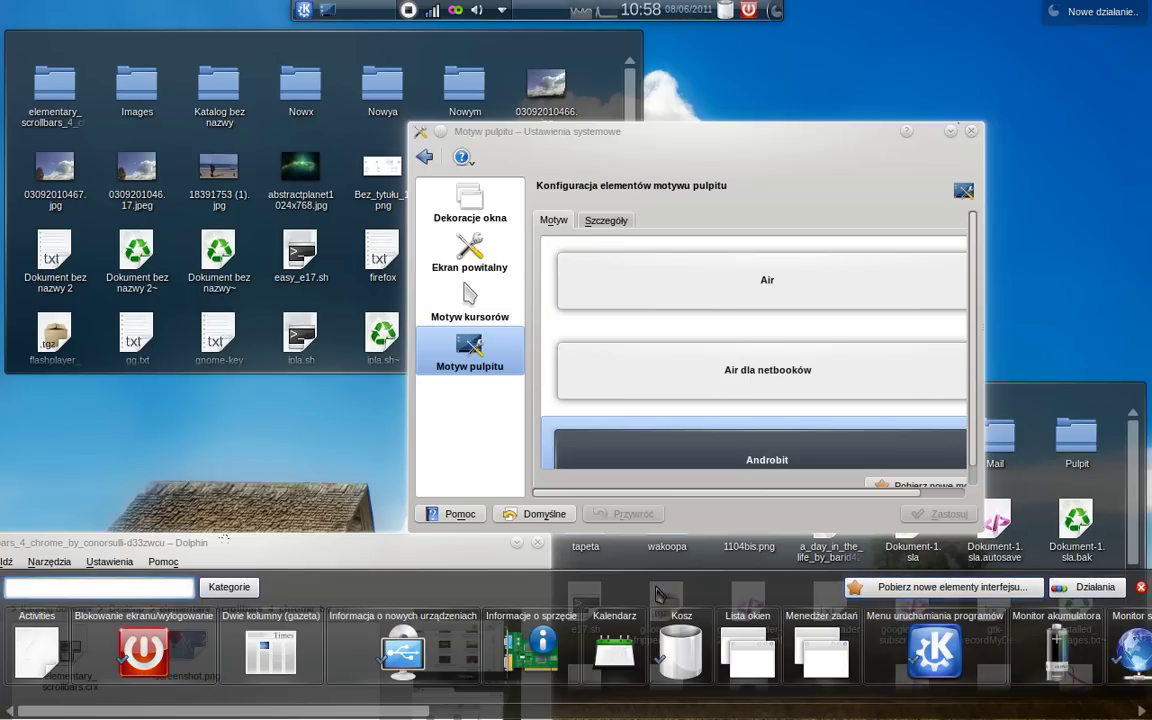
{"action": "left_click", "coordinate": [713, 708]}
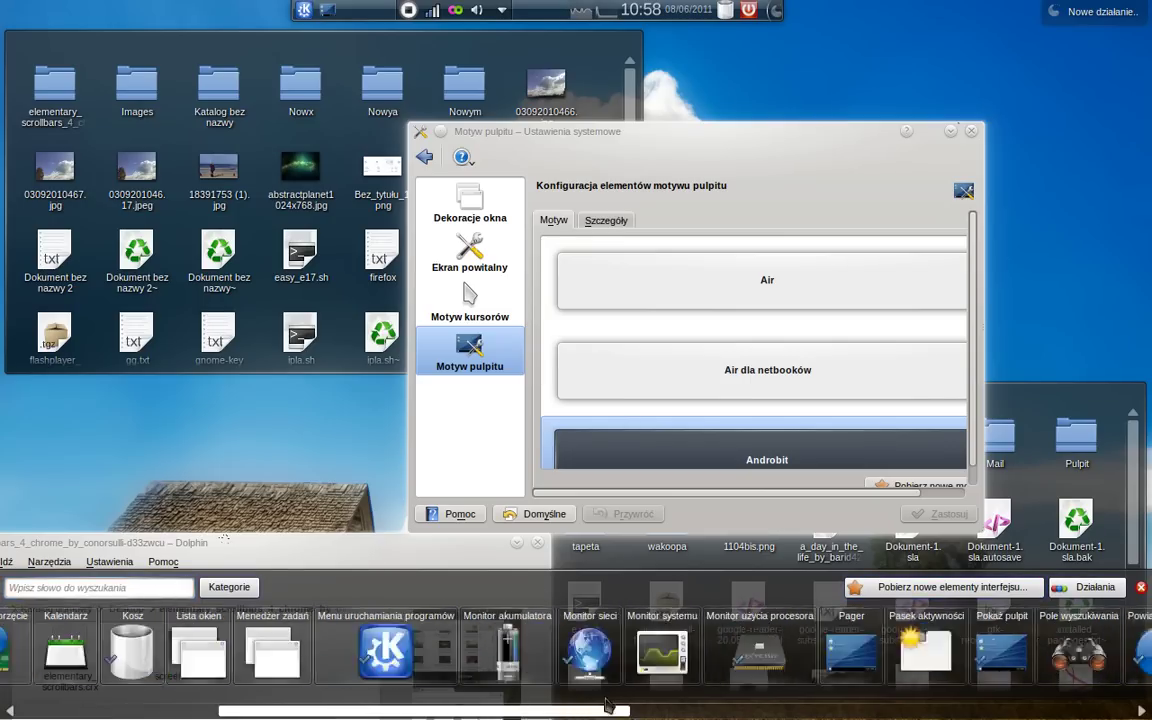
{"action": "left_click_drag", "start_coordinate": [713, 708], "coordinate": [803, 708]}
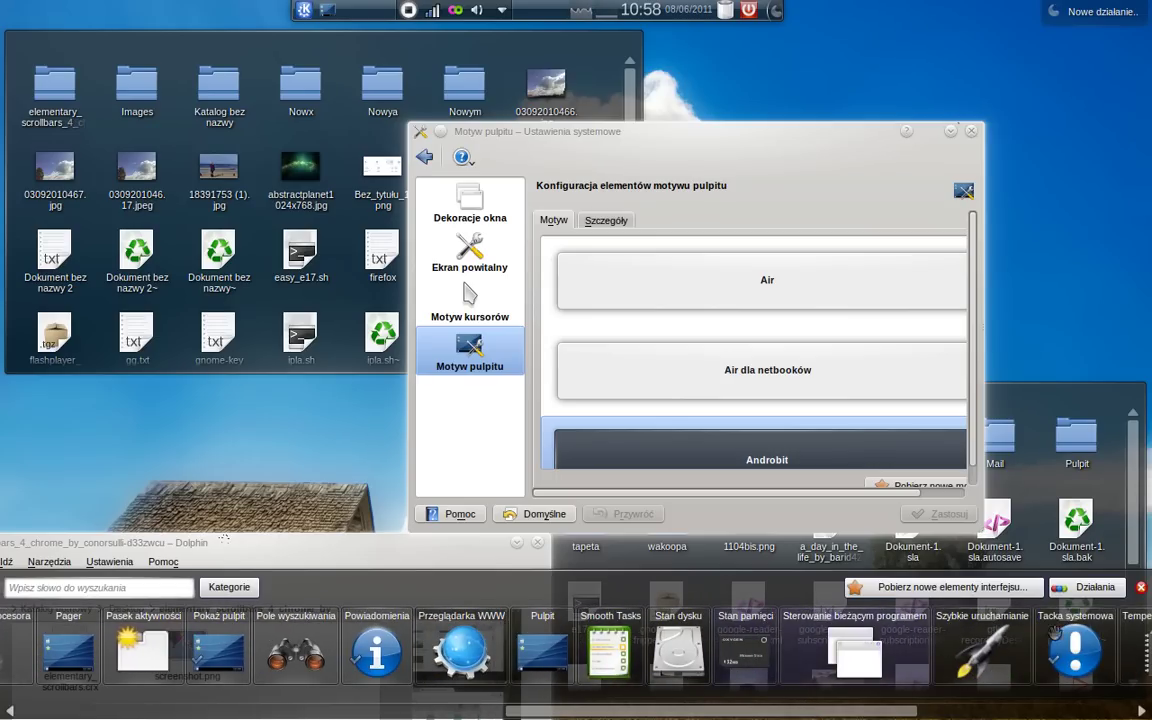
{"action": "left_click", "coordinate": [1141, 588]}
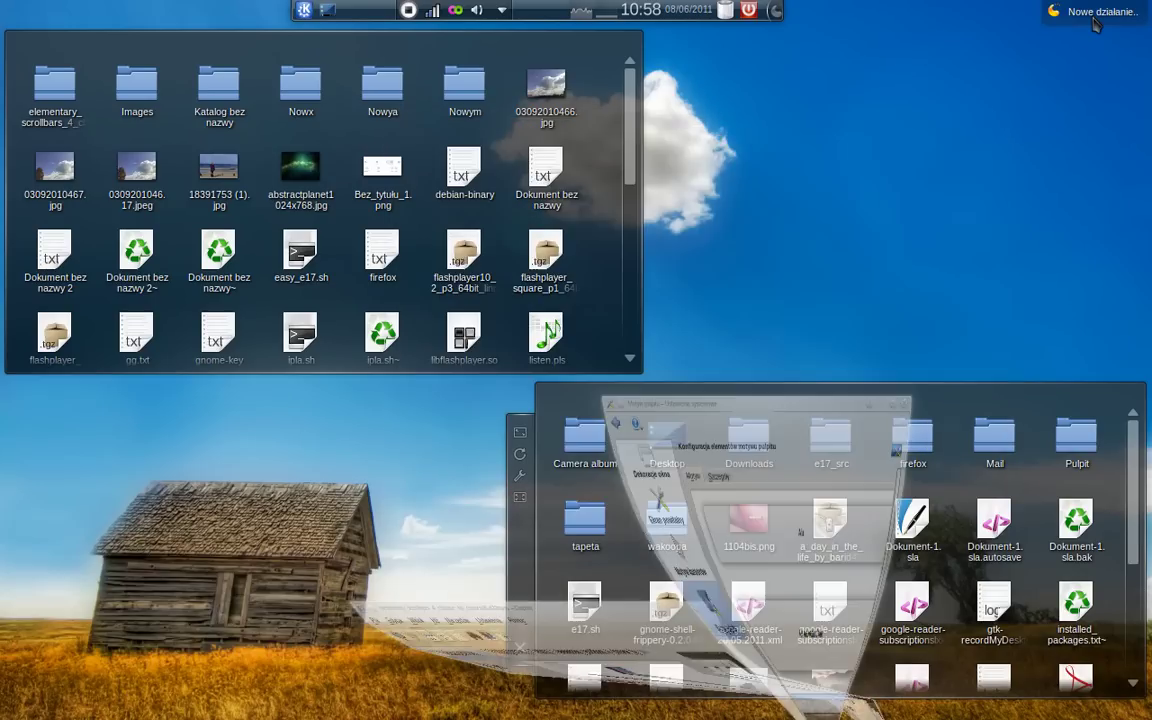
Add a new empty panel (Pusty panel) to the desktop
{"action": "left_click", "coordinate": [1094, 20]}
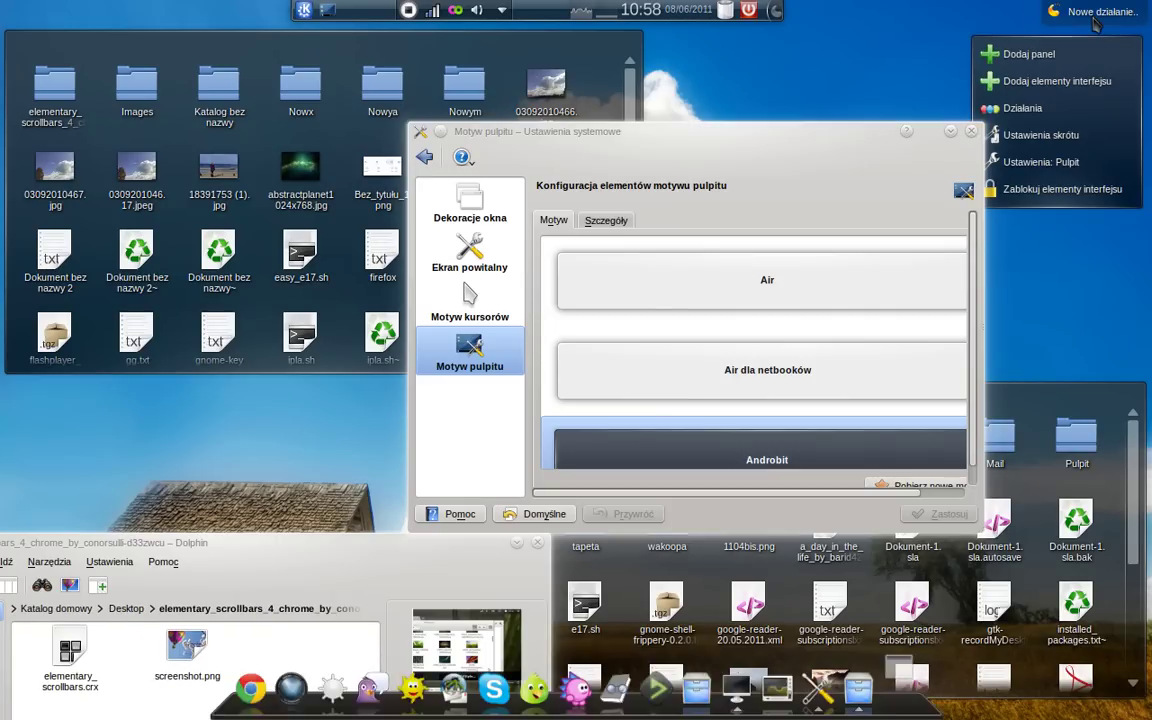
{"action": "left_click", "coordinate": [1075, 60]}
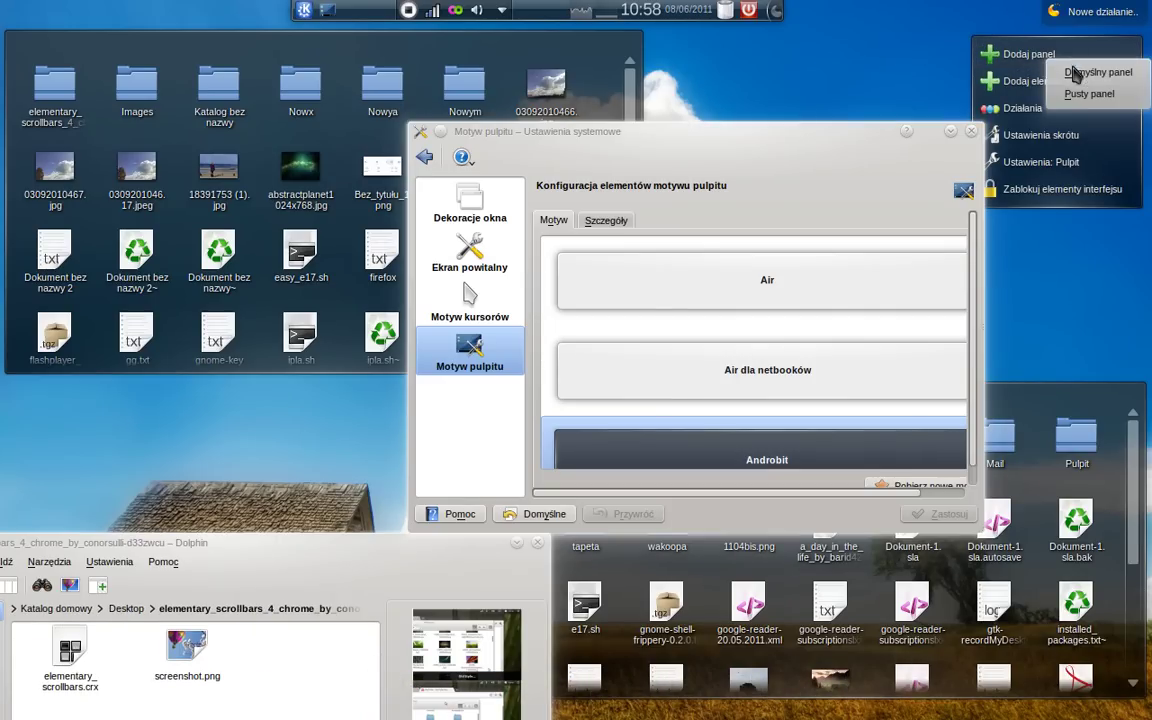
{"action": "left_click", "coordinate": [1075, 72]}
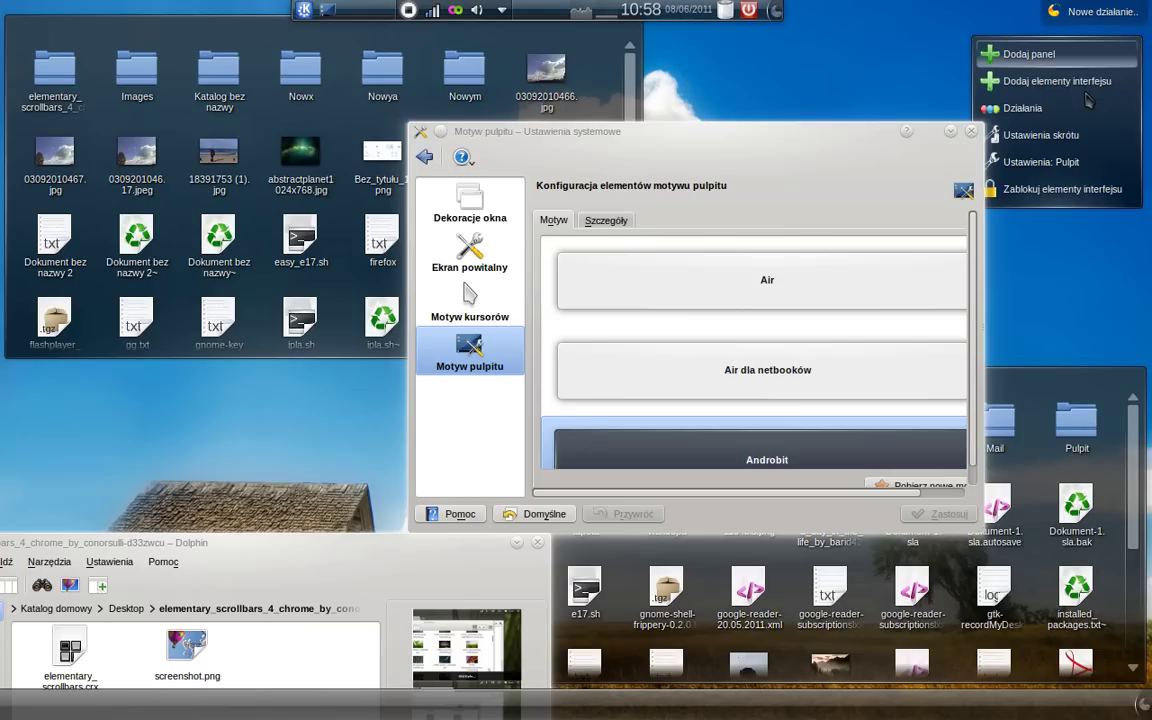
Relocate the empty panel to the left edge of the desktop and widen it to nearly a fifth of the screen
{"action": "left_click", "coordinate": [1145, 705]}
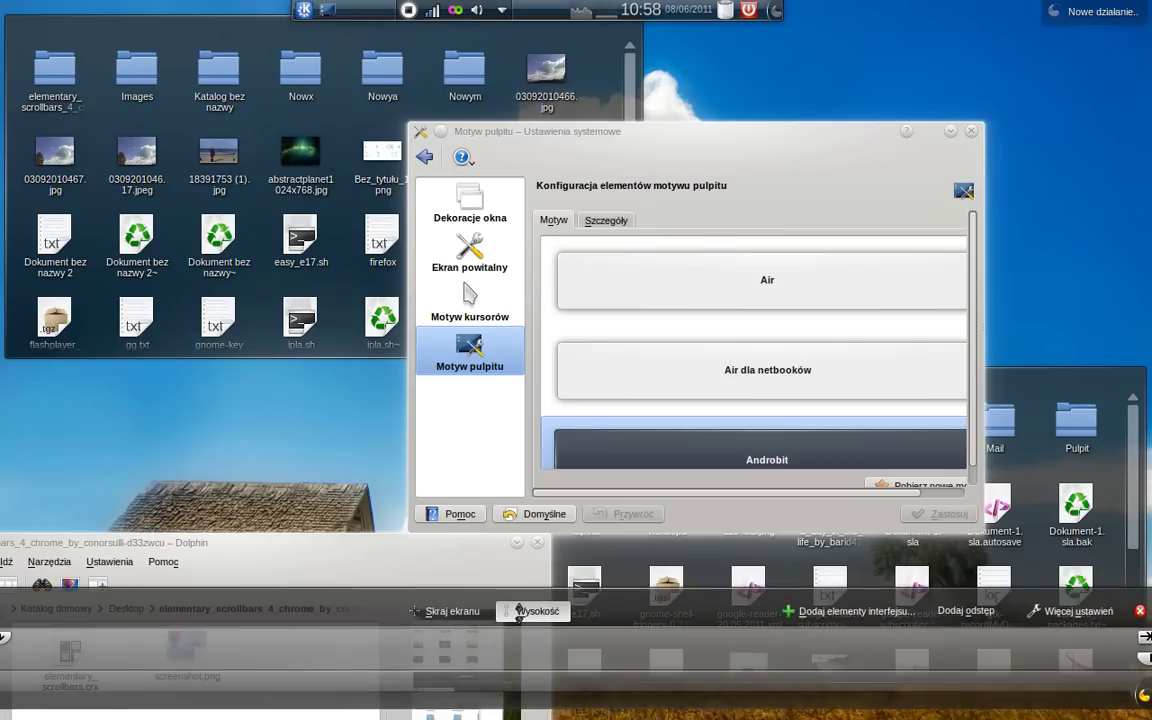
{"action": "left_click_drag", "start_coordinate": [518, 613], "coordinate": [5, 447]}
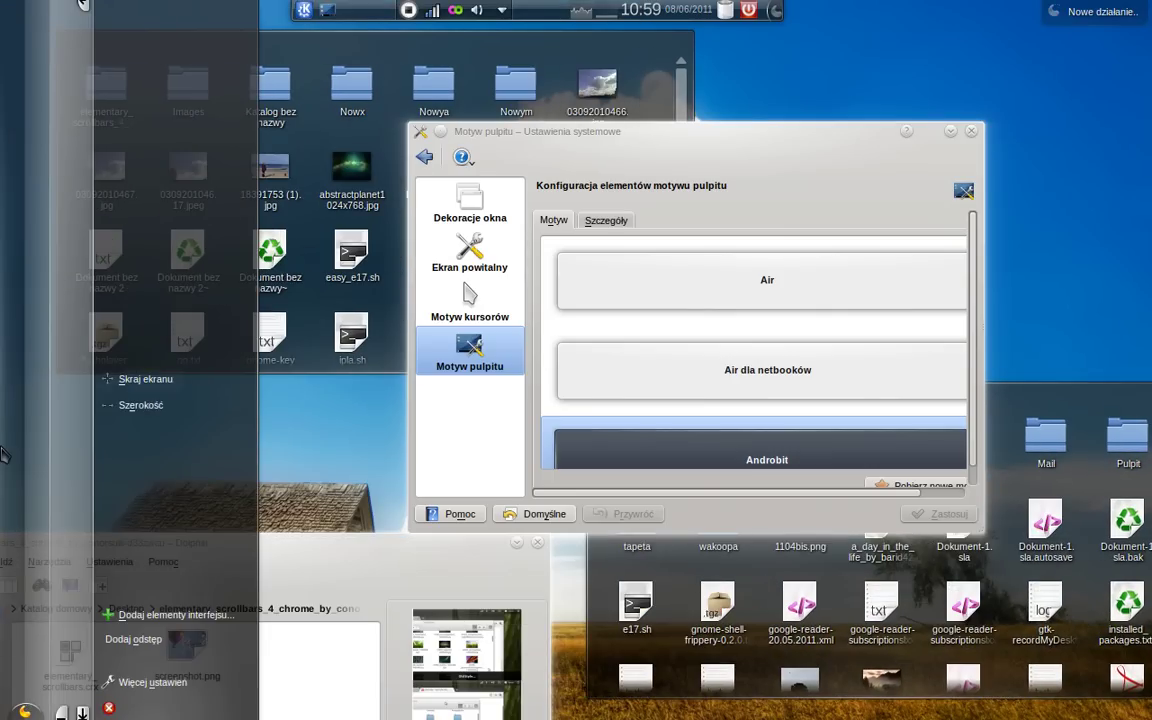
{"action": "left_click_drag", "start_coordinate": [140, 405], "coordinate": [292, 405]}
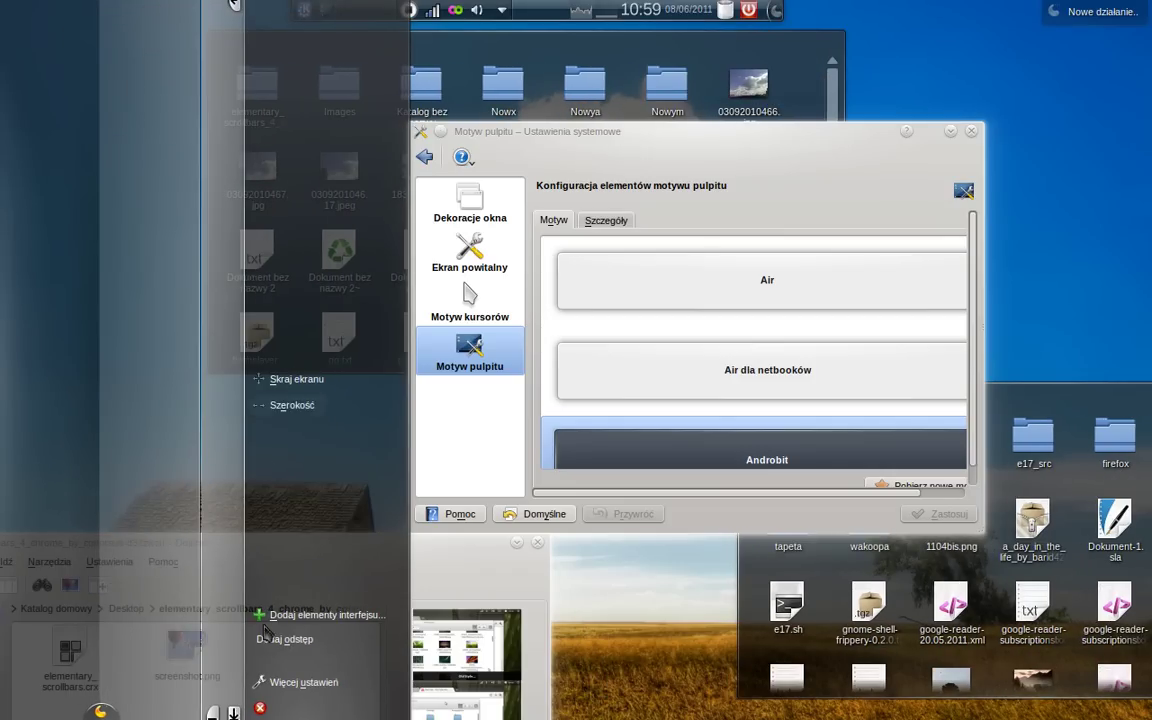
Set the left panel's alignment to Środek and its visibility to Automatycznie ukryj, and close its settings
{"action": "left_click", "coordinate": [300, 682]}
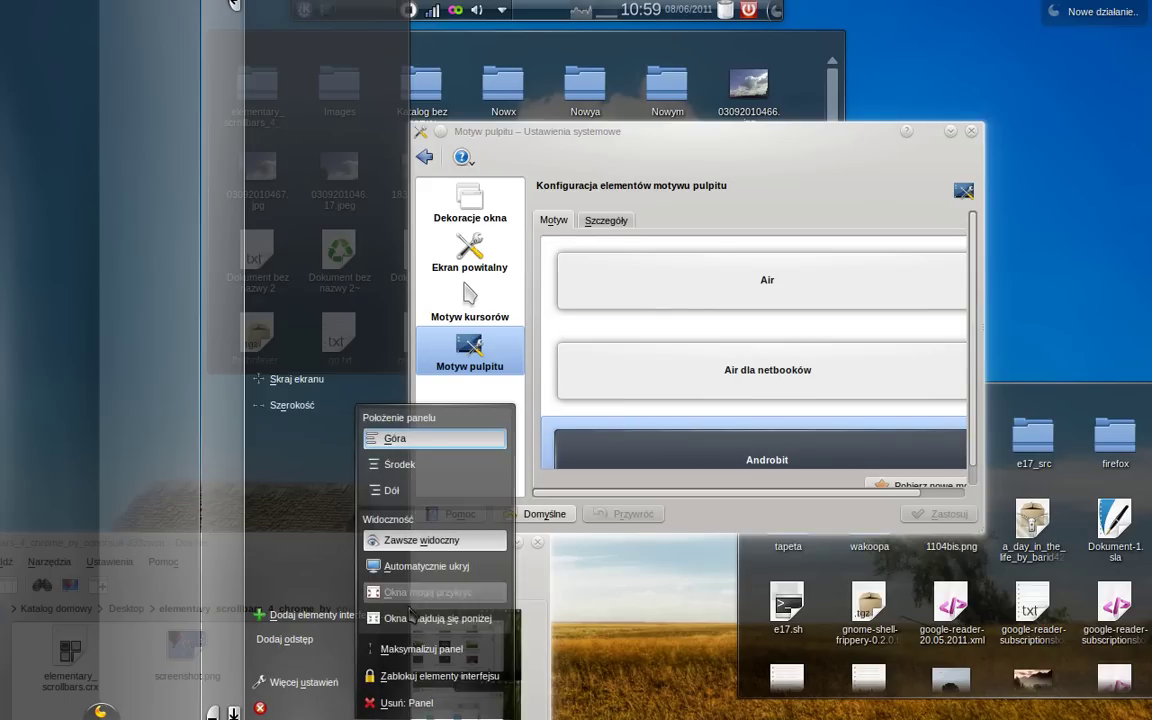
{"action": "left_click", "coordinate": [446, 466]}
{"action": "left_click", "coordinate": [432, 568]}
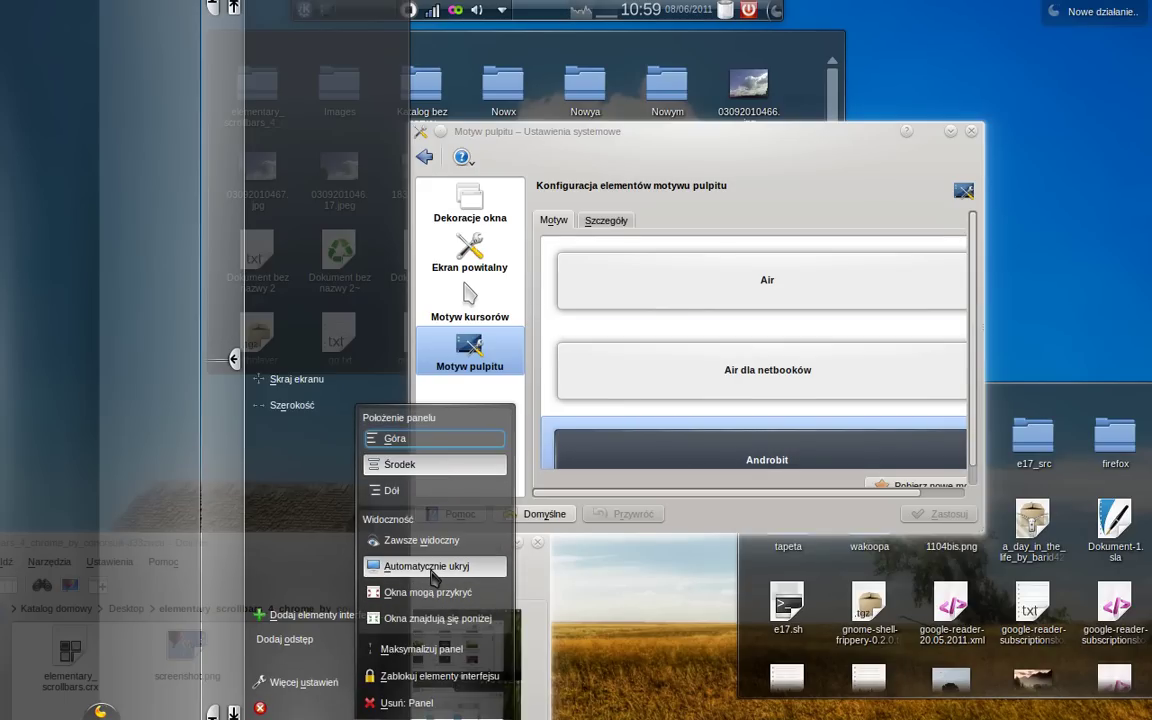
{"action": "left_click", "coordinate": [660, 428]}
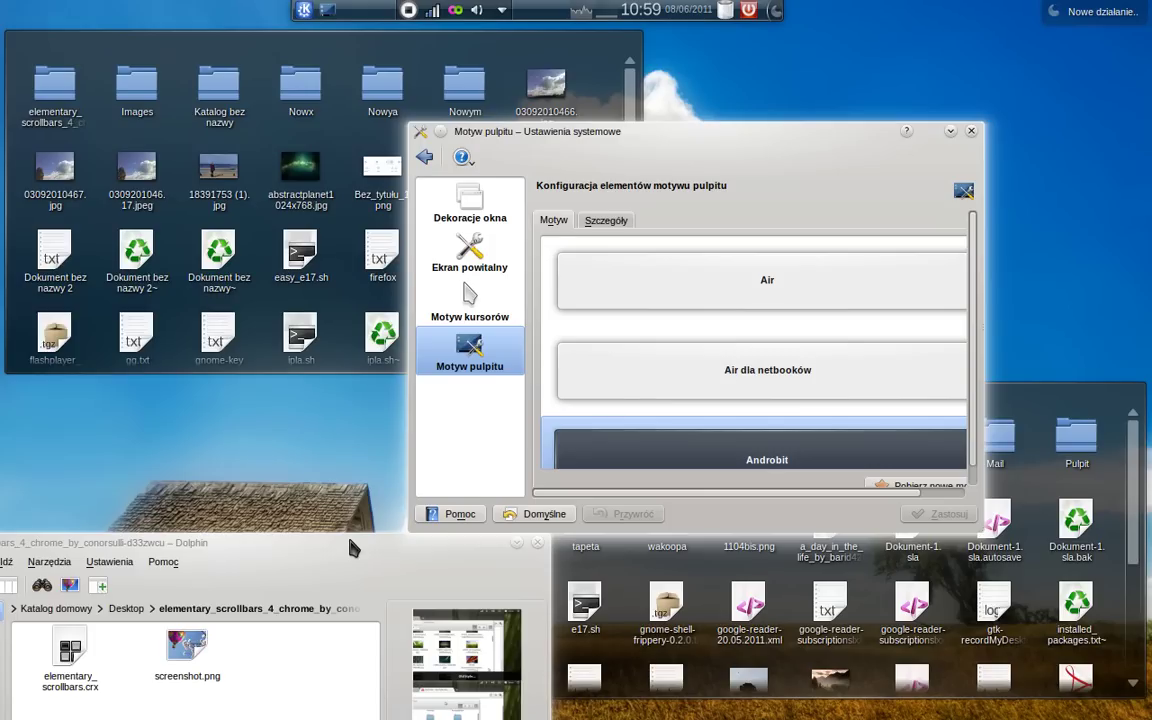
Reveal the auto-hidden left panel and shorten its minimum and maximum lengths to roughly two thirds of the screen height
{"action": "mouse_move", "coordinate": [2, 478]}
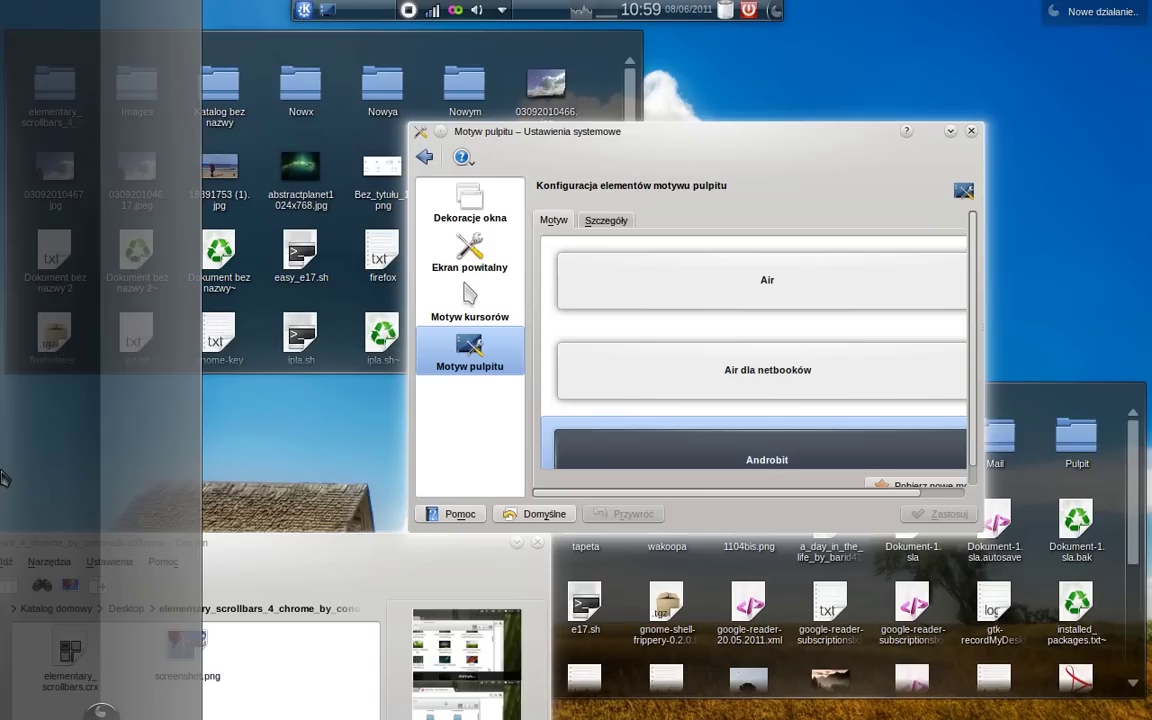
{"action": "left_click", "coordinate": [100, 712]}
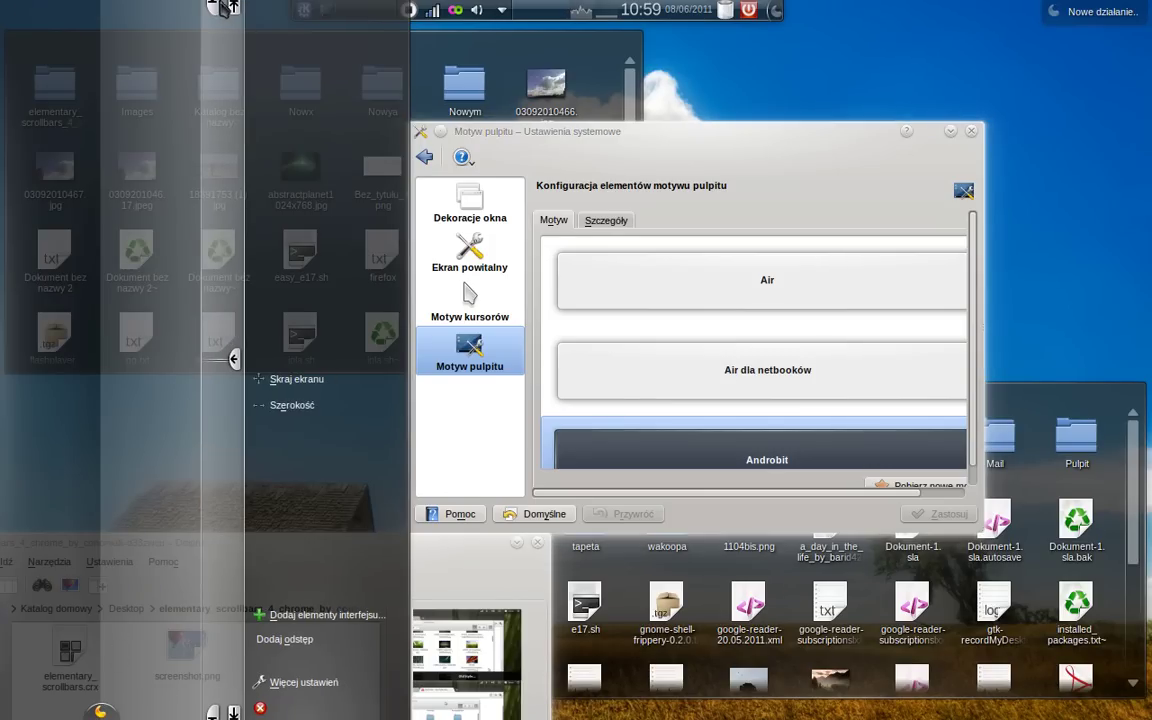
{"action": "left_click_drag", "start_coordinate": [212, 7], "coordinate": [238, 138]}
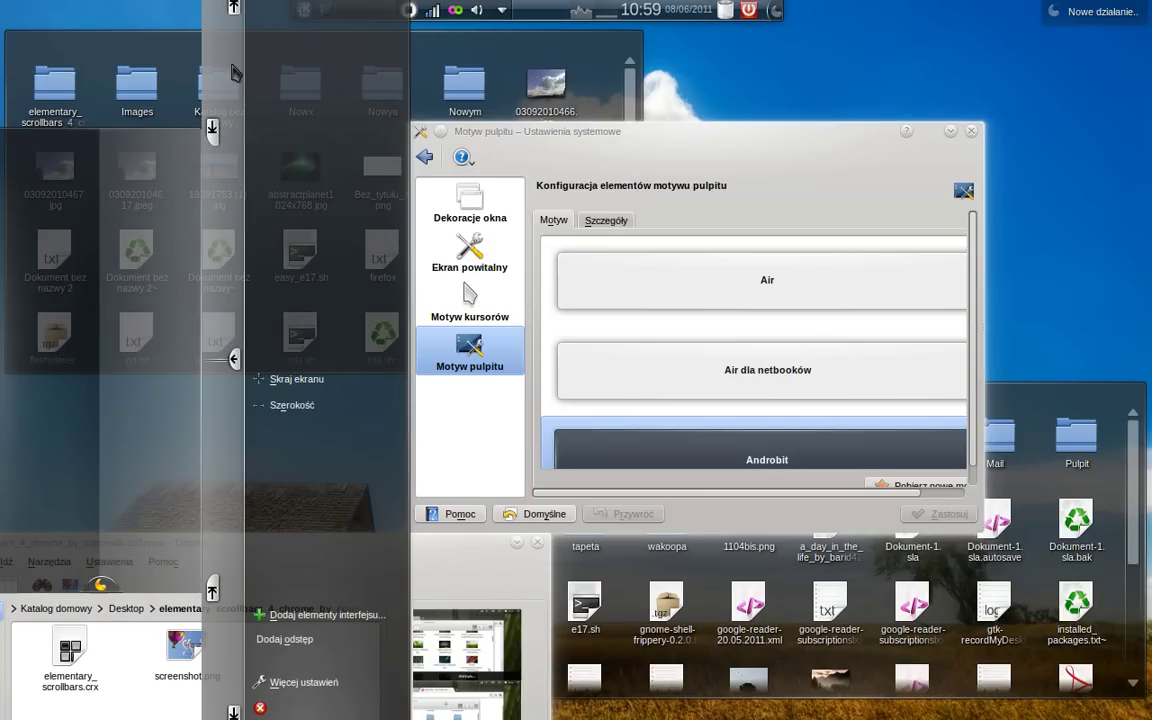
{"action": "left_click_drag", "start_coordinate": [233, 10], "coordinate": [233, 125]}
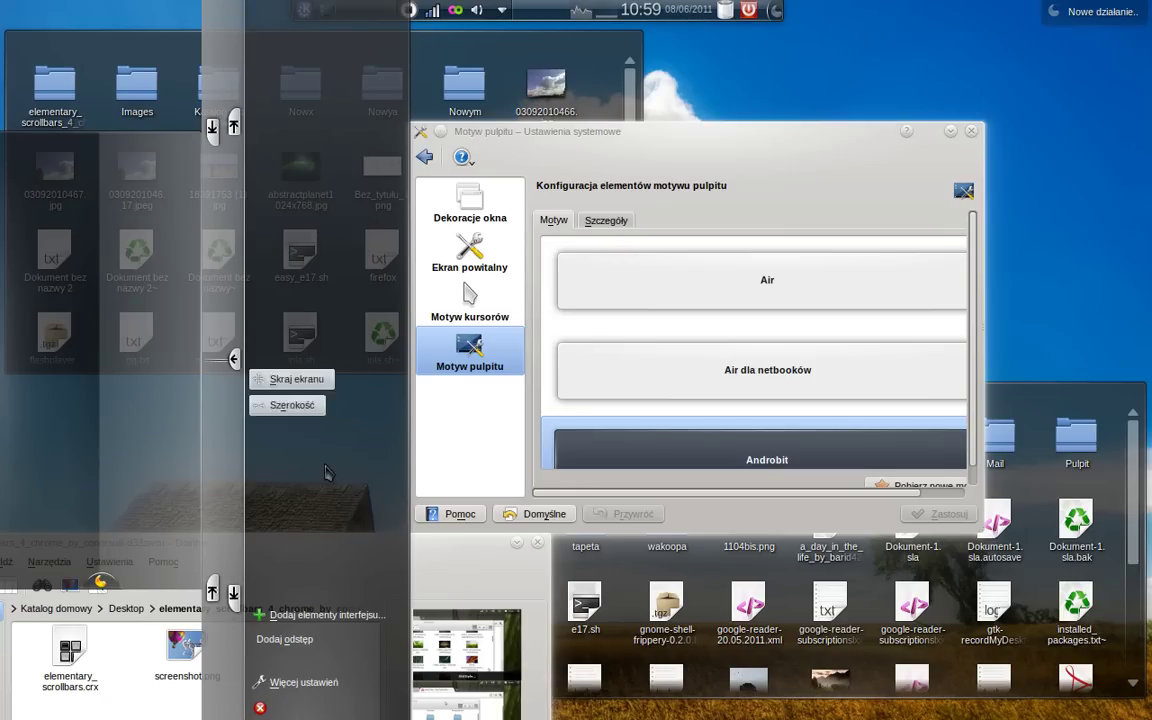
Browse the widgets available for the left panel (Dodaj elementy interfejsu)
{"action": "left_click", "coordinate": [322, 614]}
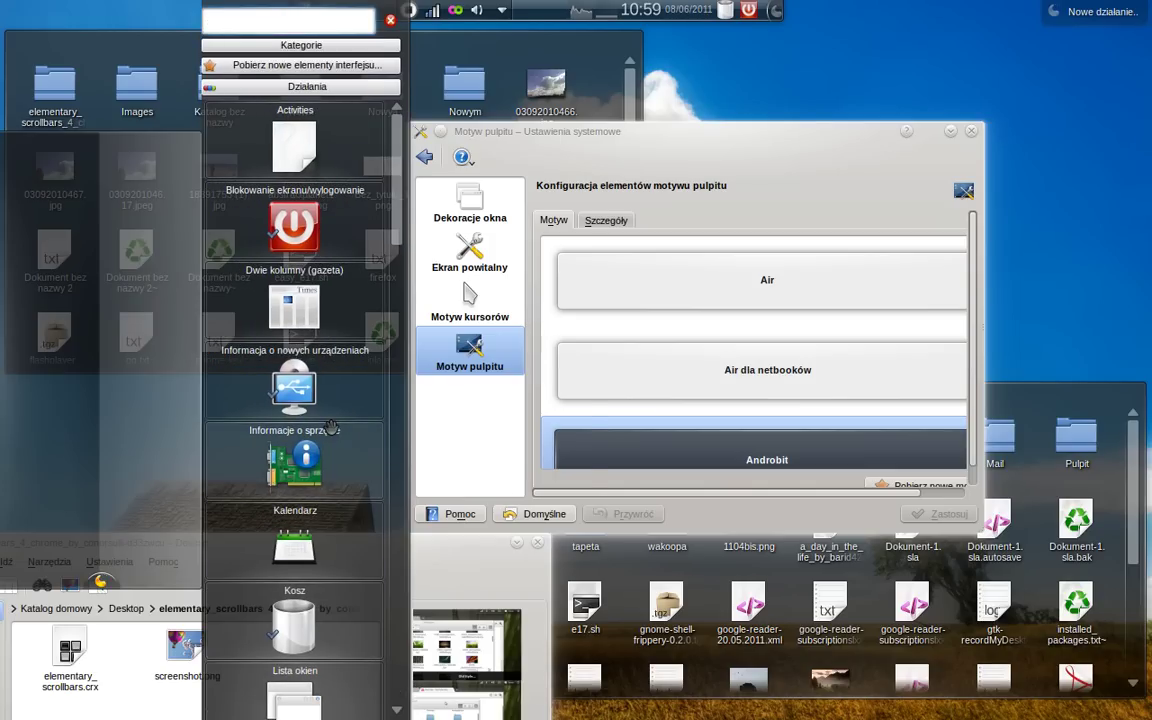
{"action": "scroll", "coordinate": [331, 428], "scroll_direction": "down", "scroll_amount": 1}
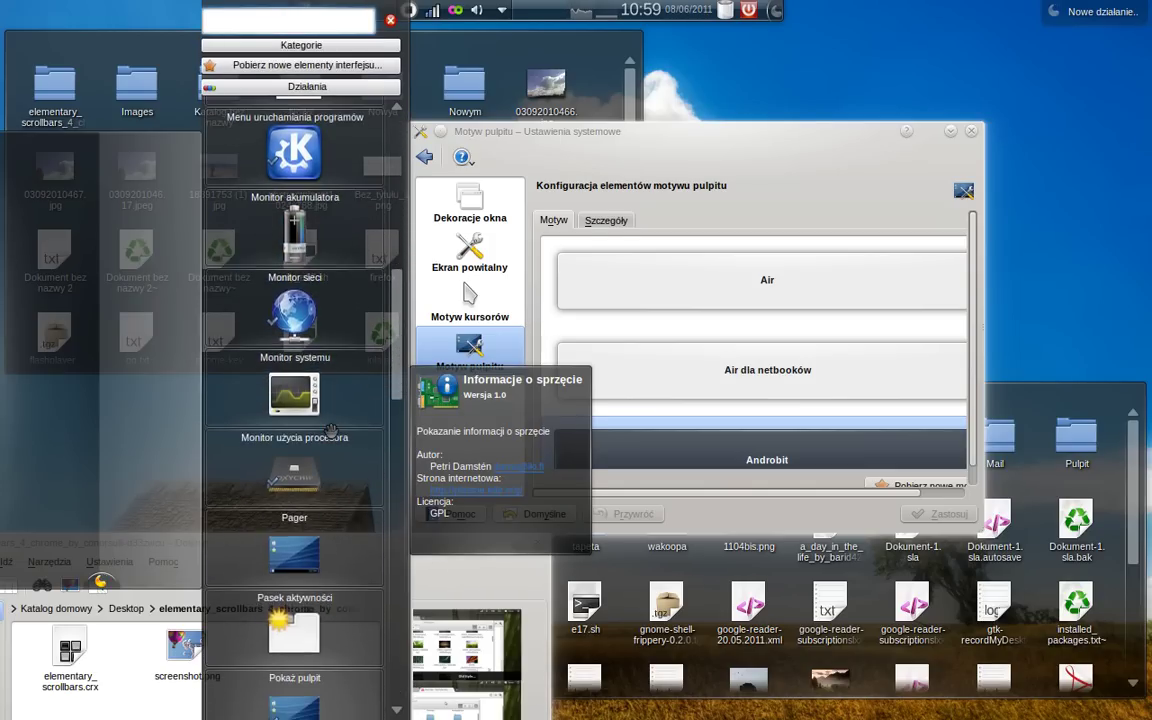
{"action": "scroll", "coordinate": [331, 430], "scroll_direction": "down", "scroll_amount": 4}
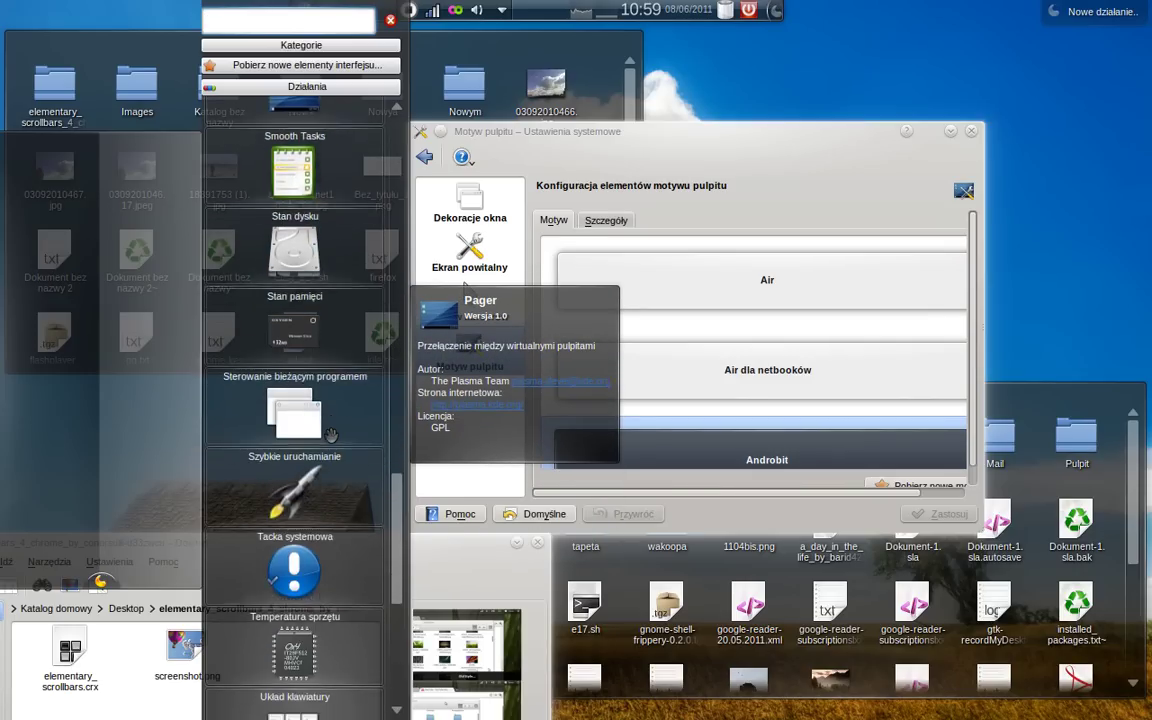
{"action": "scroll", "coordinate": [331, 435], "scroll_direction": "down", "scroll_amount": 4}
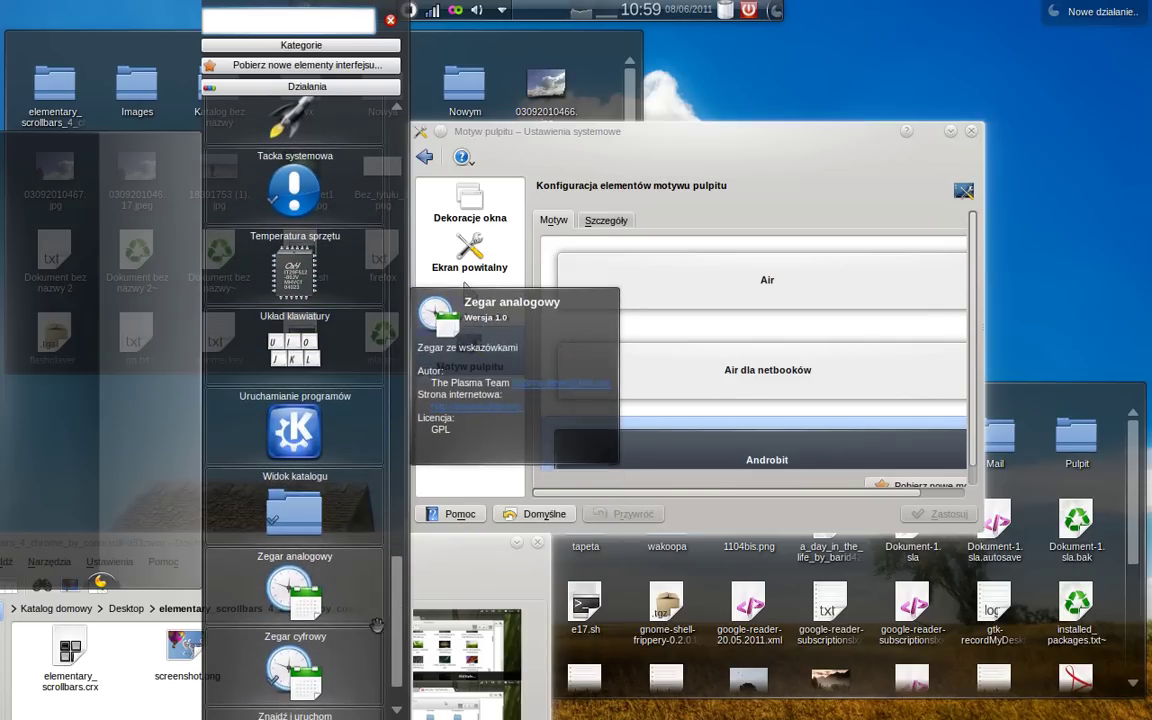
{"action": "left_click_drag", "start_coordinate": [398, 648], "coordinate": [443, 105]}
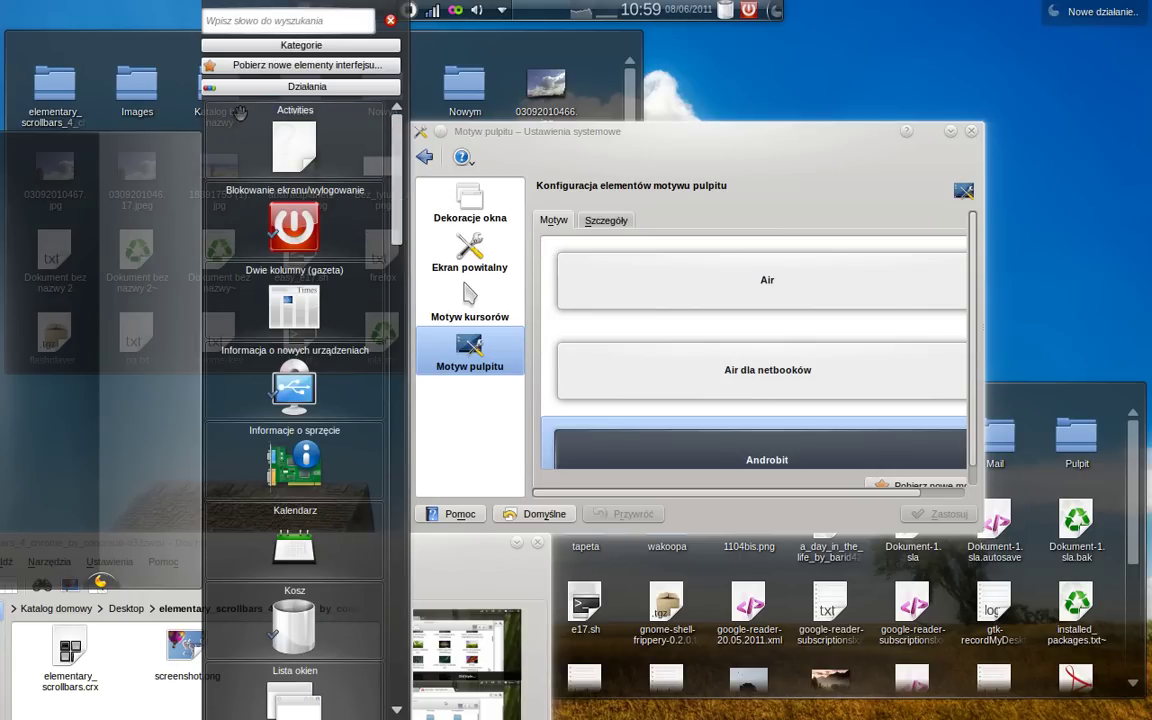
{"action": "mouse_move", "coordinate": [299, 132]}
{"action": "left_click_drag", "start_coordinate": [397, 160], "coordinate": [447, 143]}
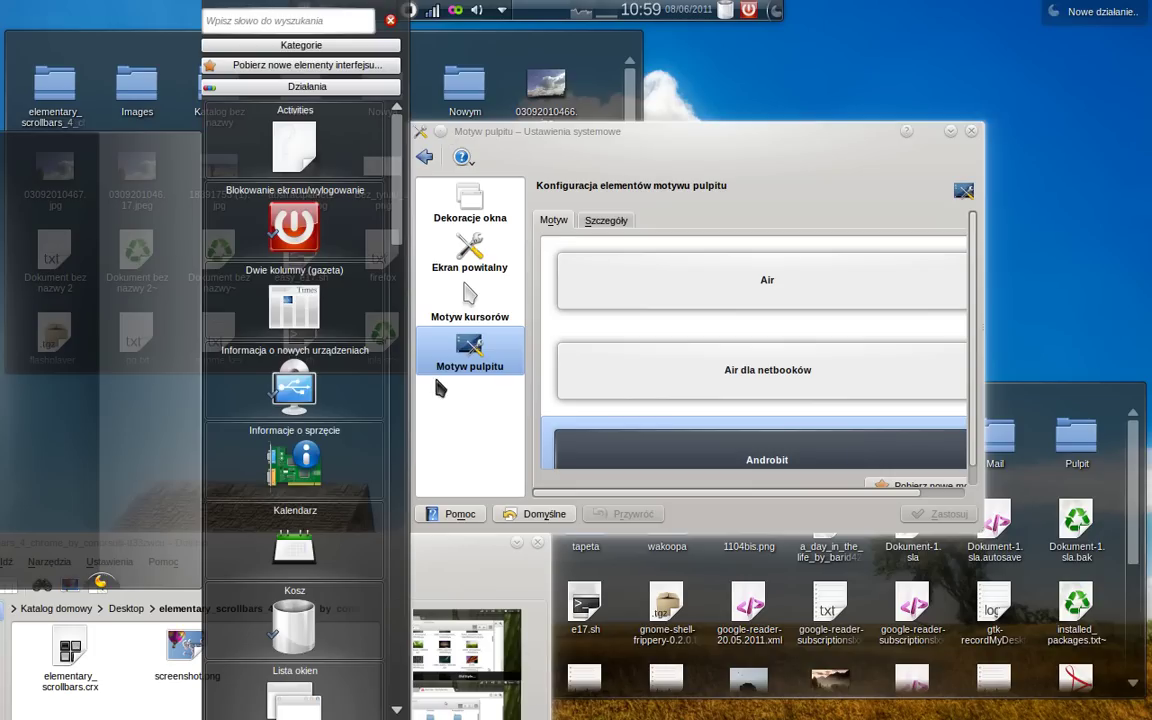
Try the Informacje o sprzęcie widget on the left panel and remove it again
{"action": "mouse_move", "coordinate": [289, 463]}
{"action": "left_click_drag", "start_coordinate": [295, 463], "coordinate": [30, 272]}
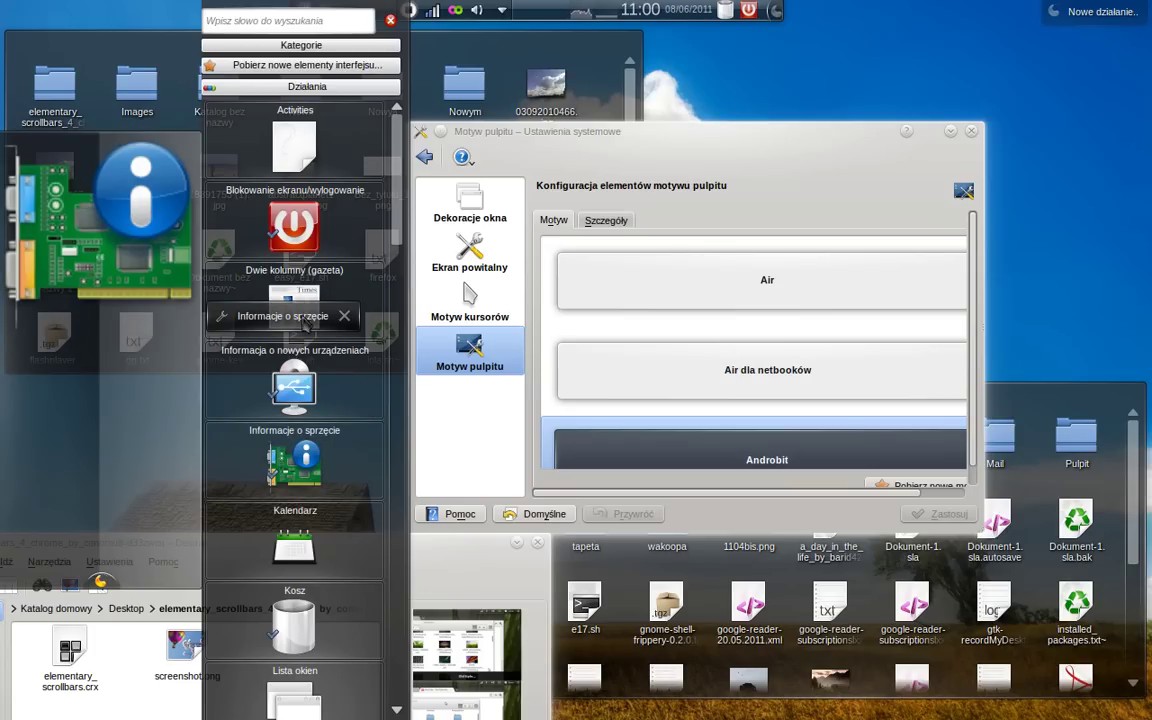
{"action": "left_click", "coordinate": [344, 316]}
Add the Przeglądarka WWW widget to the left panel
{"action": "scroll", "coordinate": [367, 401], "scroll_direction": "down", "scroll_amount": 1}
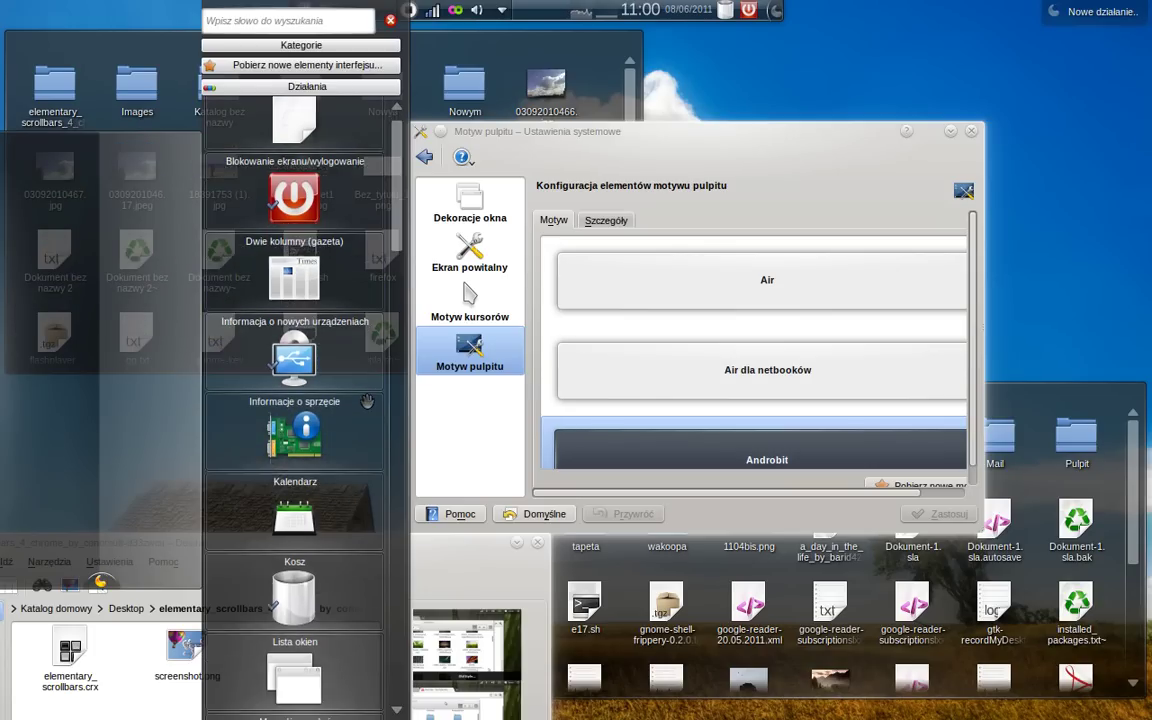
{"action": "scroll", "coordinate": [367, 401], "scroll_direction": "down", "scroll_amount": 3}
{"action": "scroll", "coordinate": [367, 401], "scroll_direction": "down", "scroll_amount": 1}
{"action": "scroll", "coordinate": [367, 401], "scroll_direction": "down", "scroll_amount": 4}
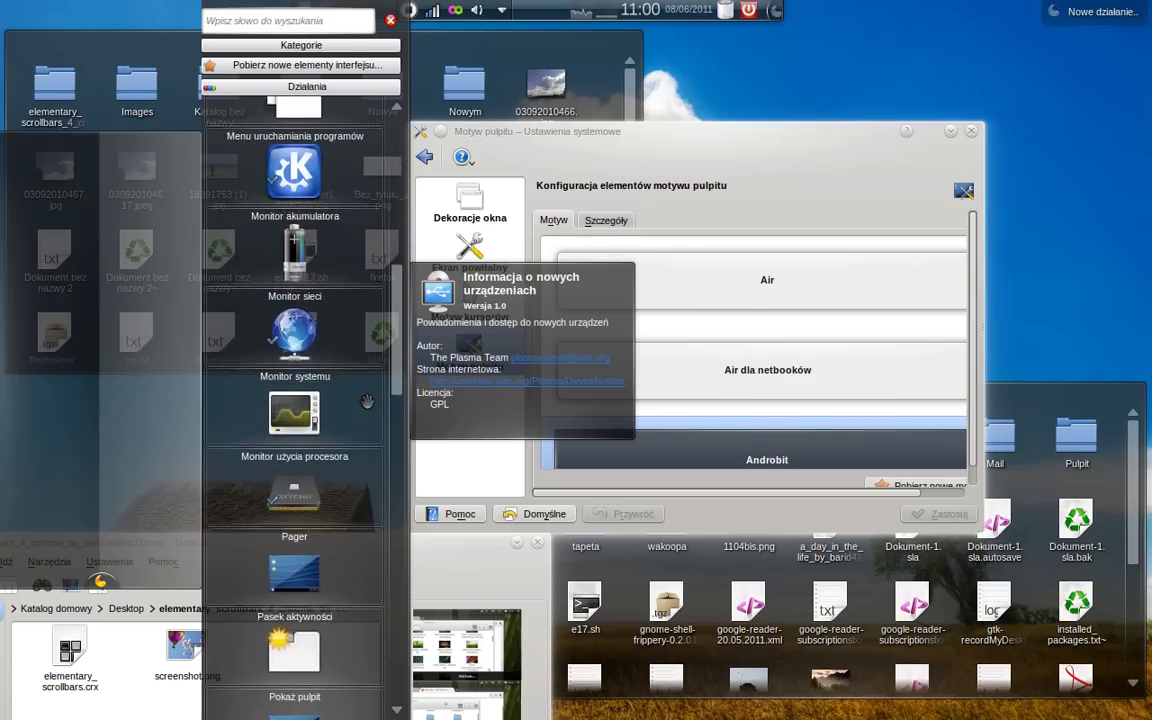
{"action": "scroll", "coordinate": [367, 401], "scroll_direction": "down", "scroll_amount": 6}
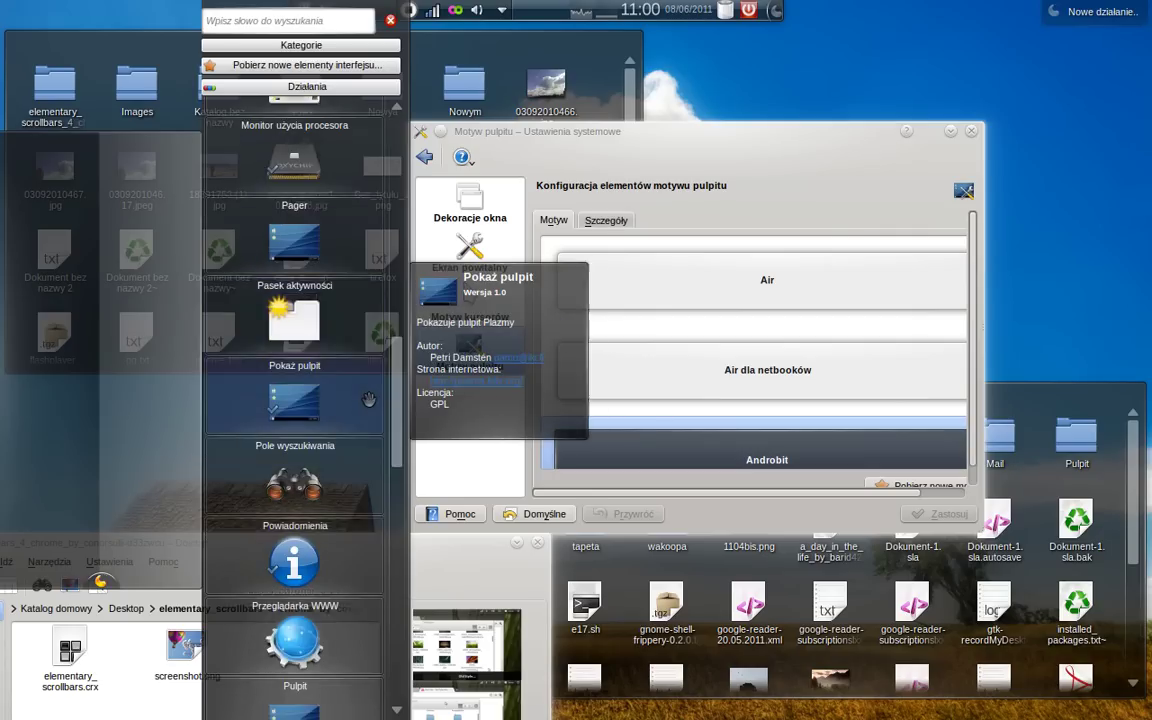
{"action": "scroll", "coordinate": [368, 399], "scroll_direction": "down", "scroll_amount": 2}
{"action": "left_click_drag", "start_coordinate": [294, 333], "coordinate": [68, 289]}
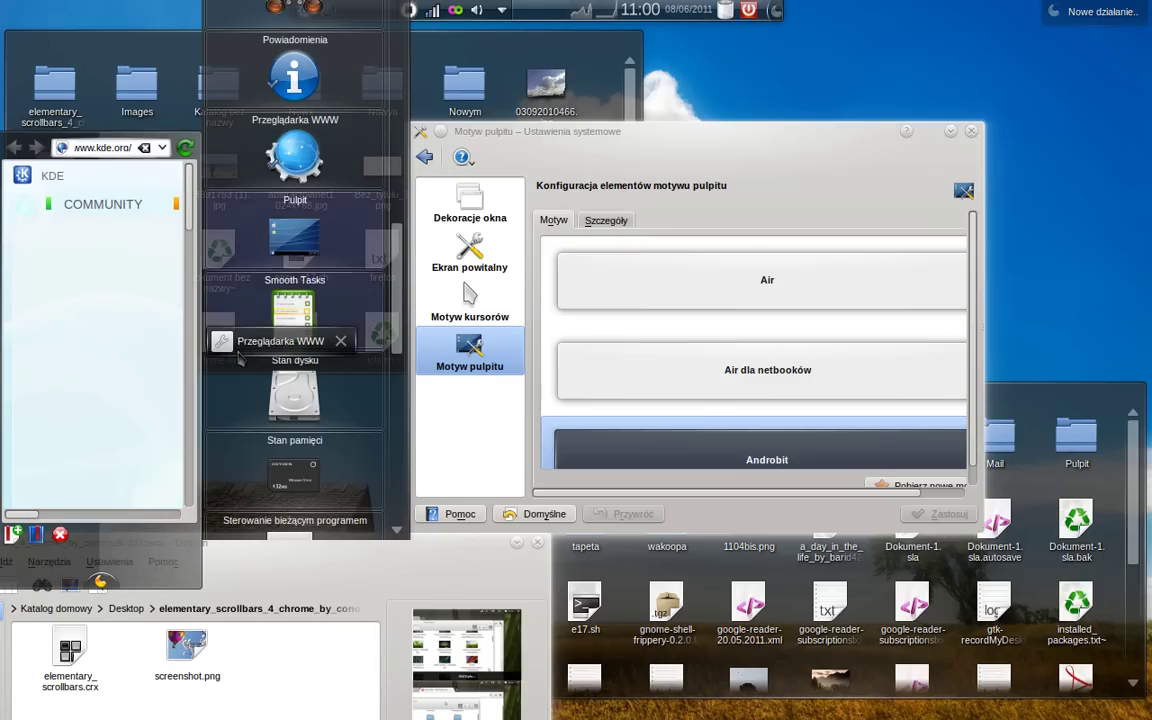
Reopen the left panel's settings and widen it to about a third of the screen
{"action": "left_click", "coordinate": [101, 583]}
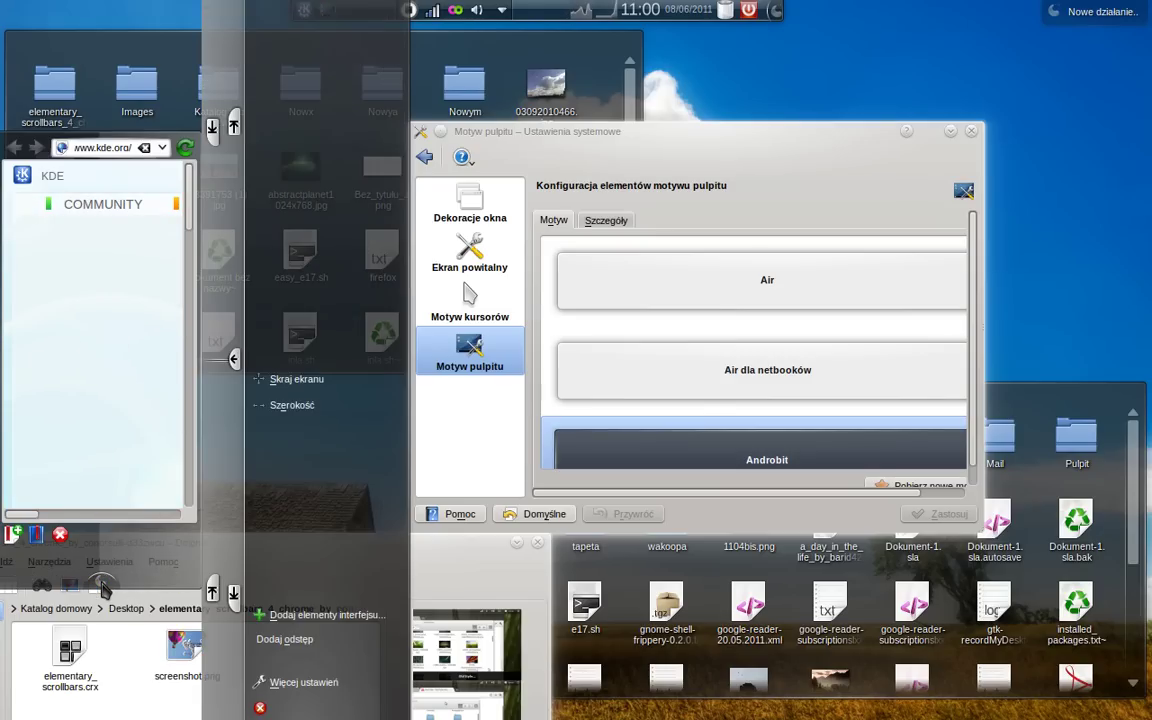
{"action": "left_click", "coordinate": [101, 585]}
{"action": "left_click", "coordinate": [101, 585]}
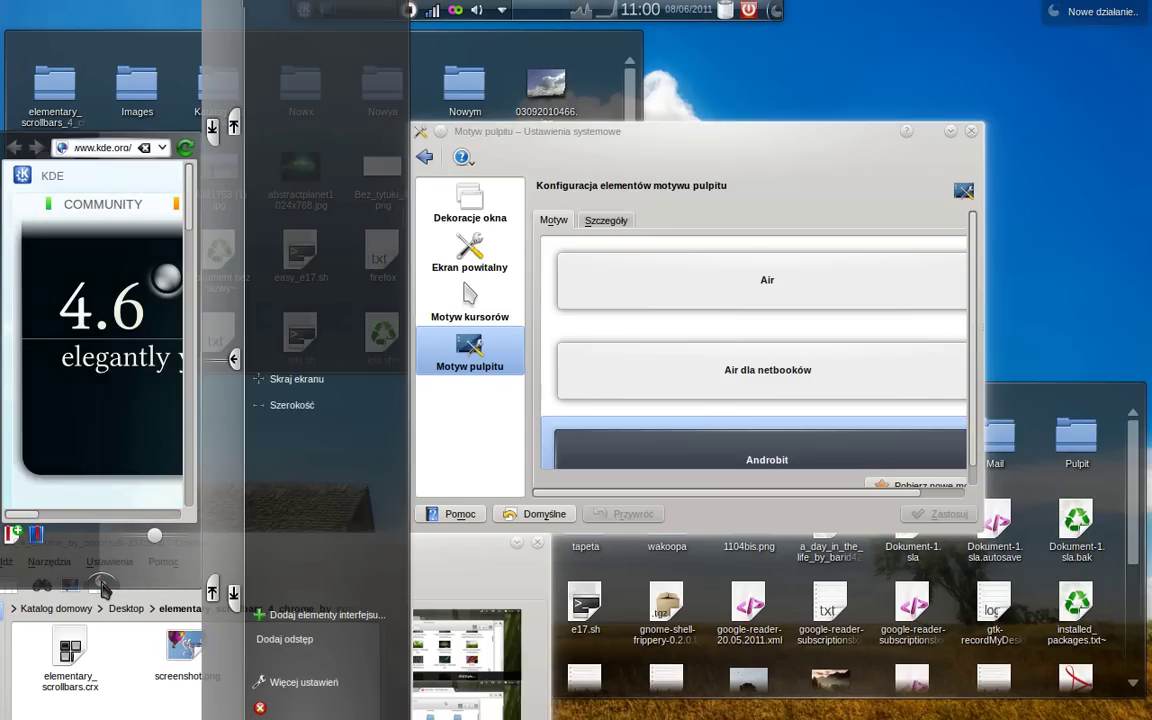
{"action": "left_click_drag", "start_coordinate": [356, 406], "coordinate": [619, 409]}
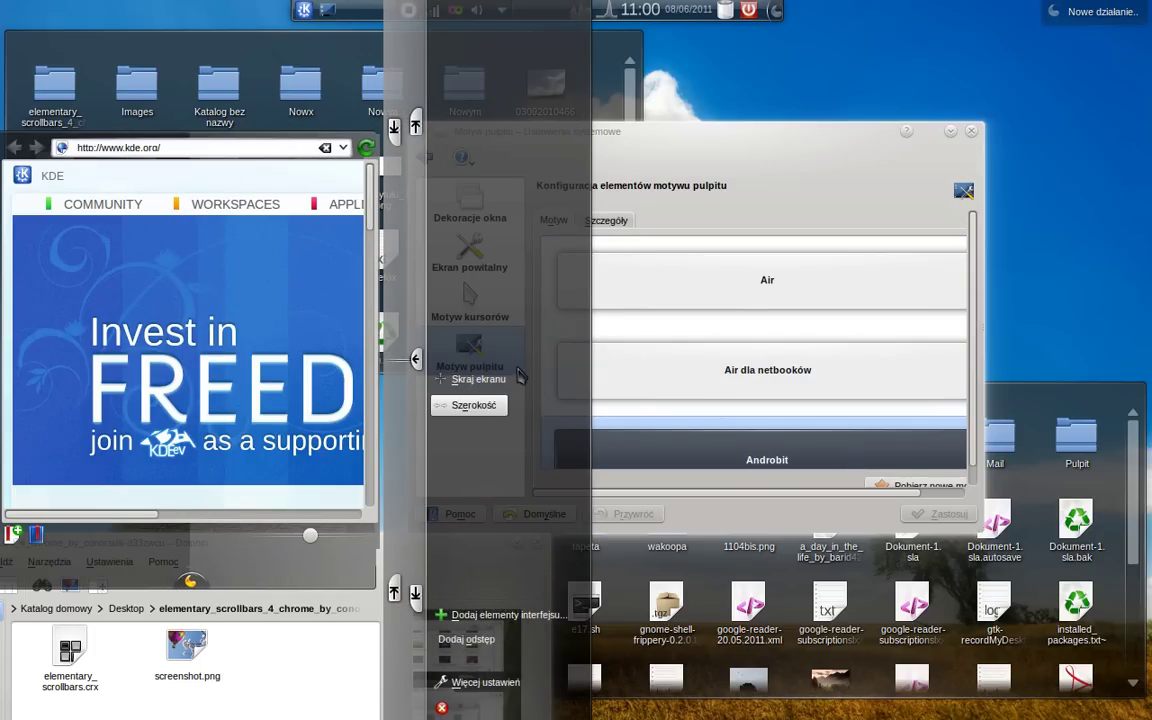
Stretch the left panel to the full screen height, and shorten its minimum length to about two thirds of that height
{"action": "left_click_drag", "start_coordinate": [394, 127], "coordinate": [396, 12]}
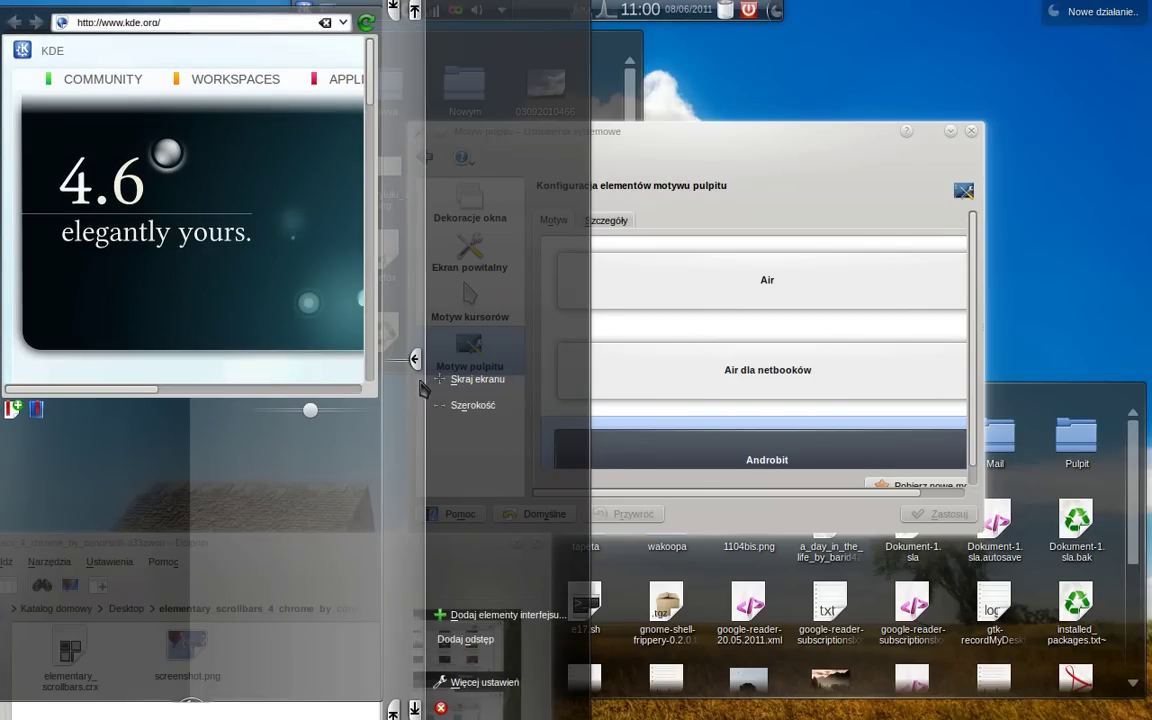
{"action": "mouse_move", "coordinate": [347, 381]}
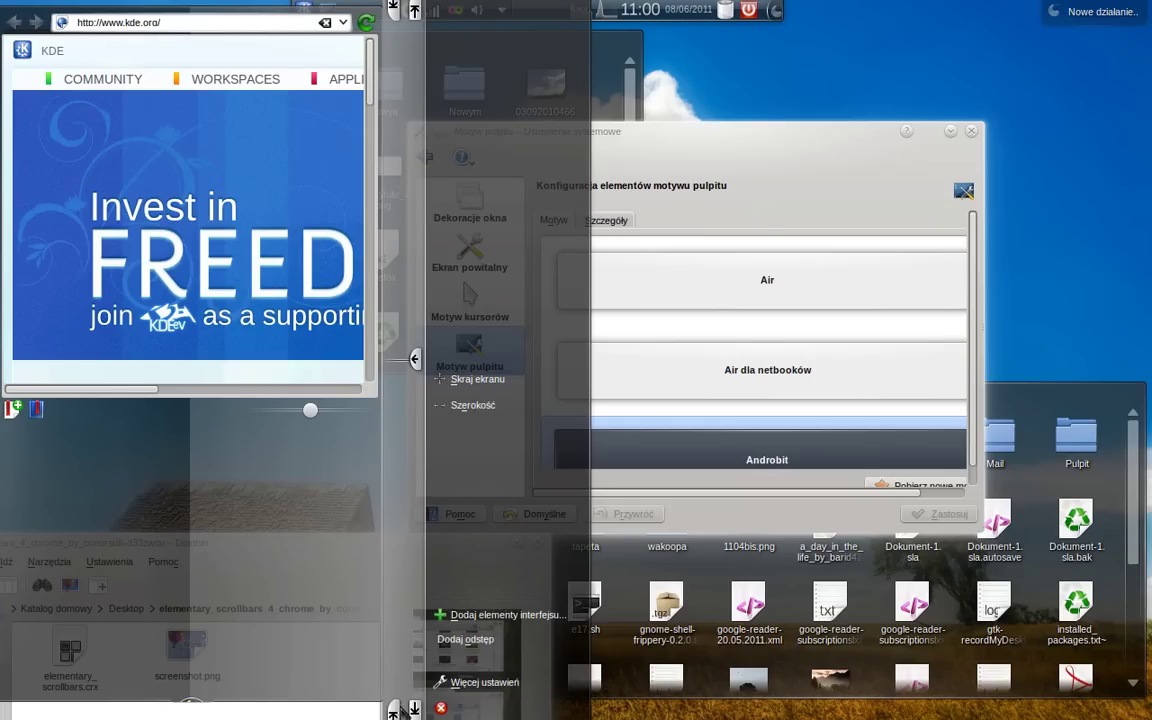
{"action": "left_click_drag", "start_coordinate": [400, 710], "coordinate": [393, 600]}
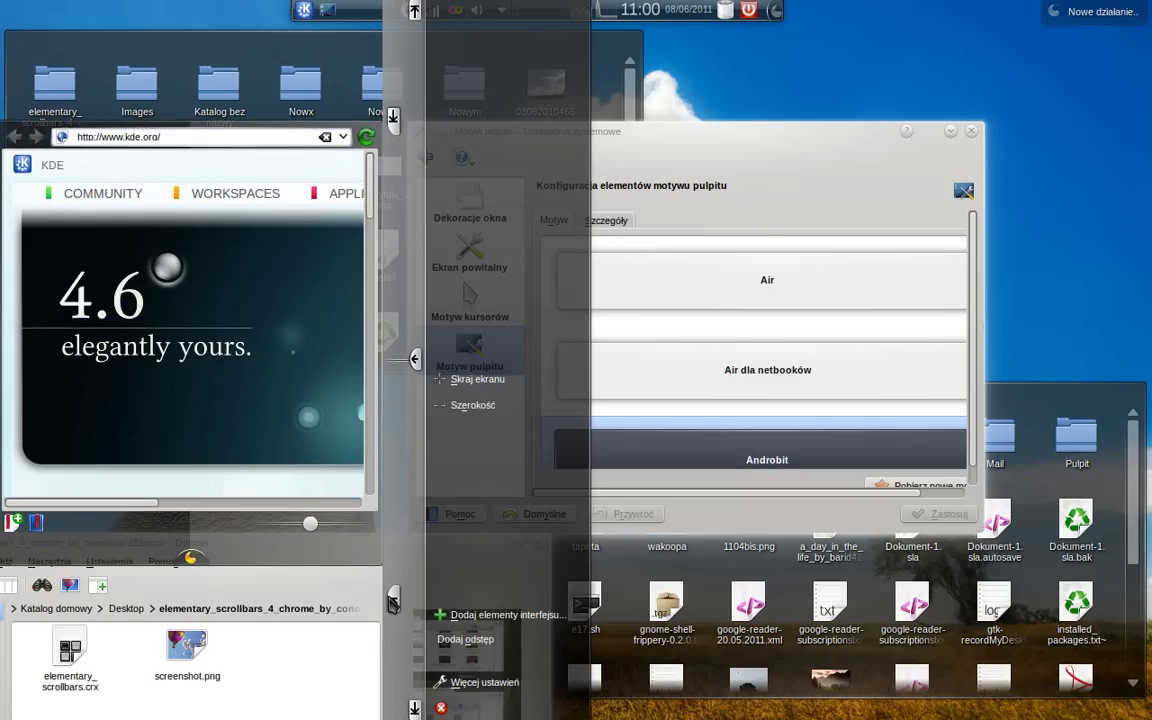
{"action": "mouse_move", "coordinate": [189, 329]}
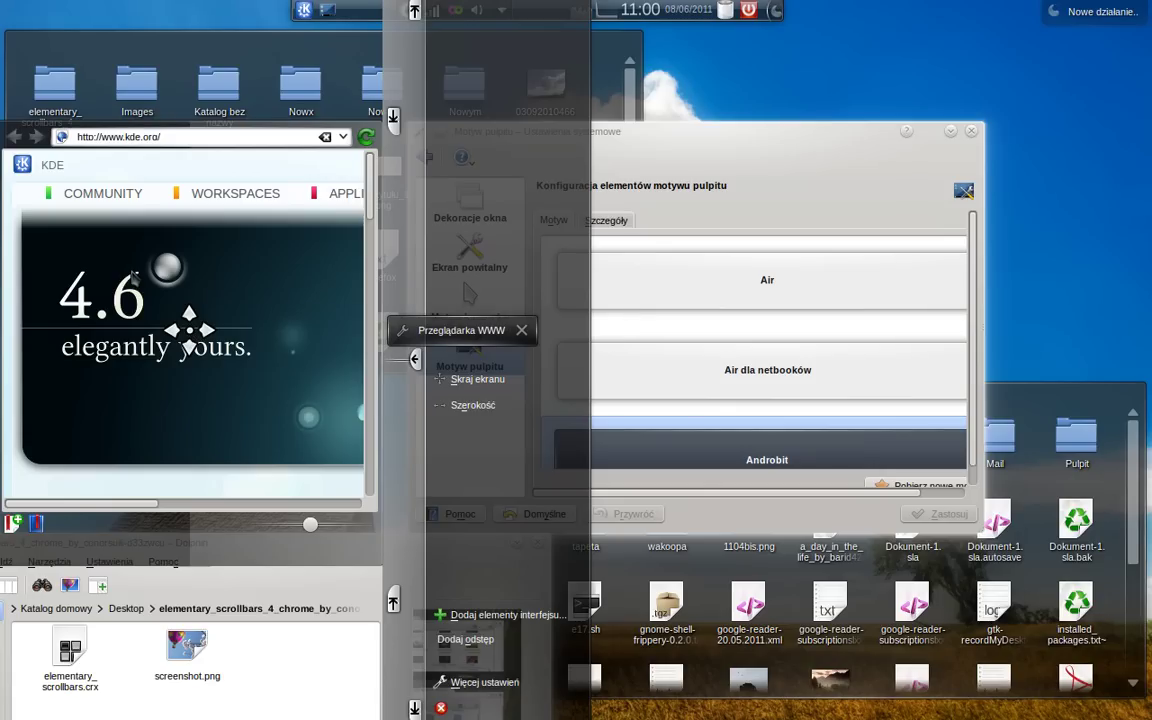